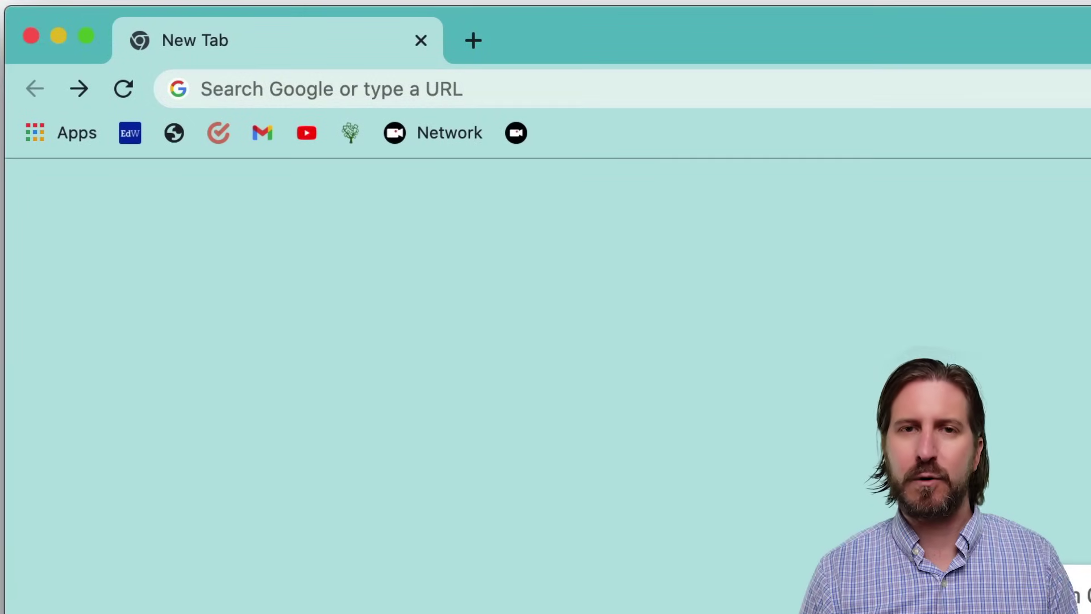
Create a new blank spreadsheet in Chrome using the sheet.new shortcut.
key(super+l)
text(sheet.new)
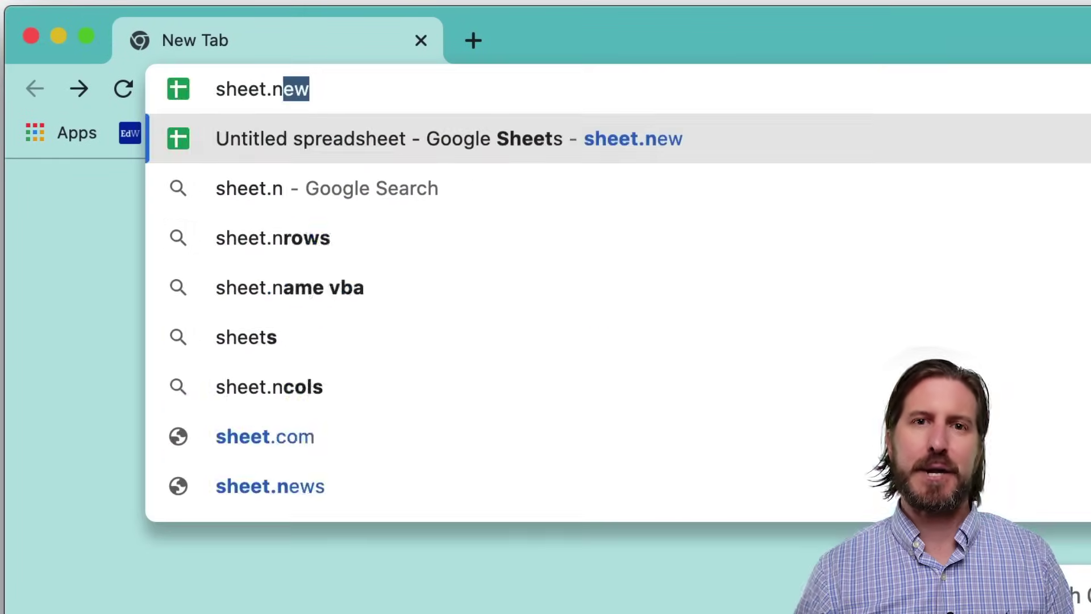
key(Return)
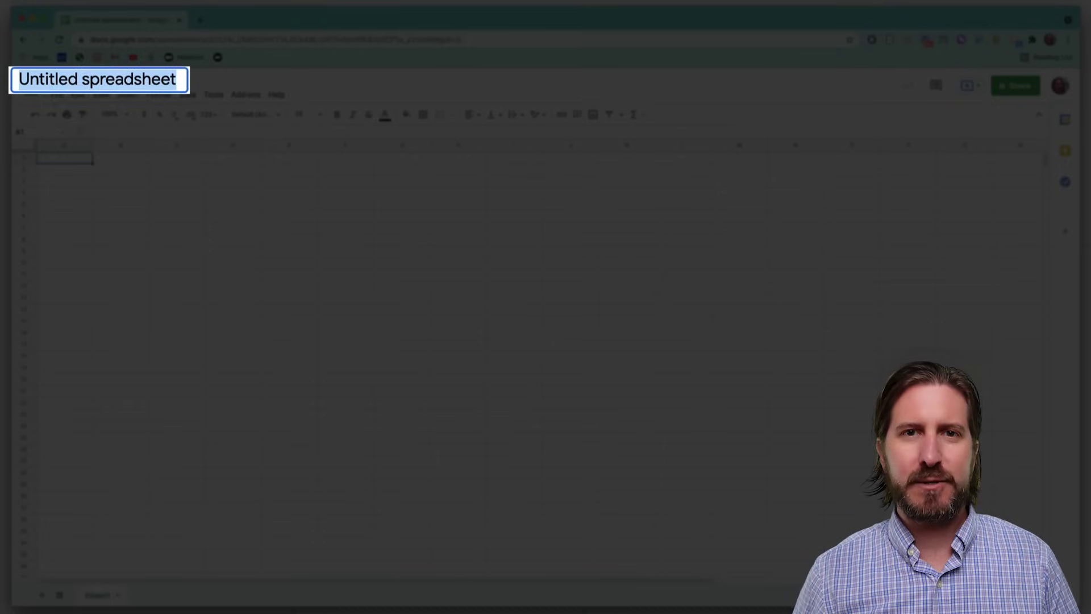
text(Student Data)
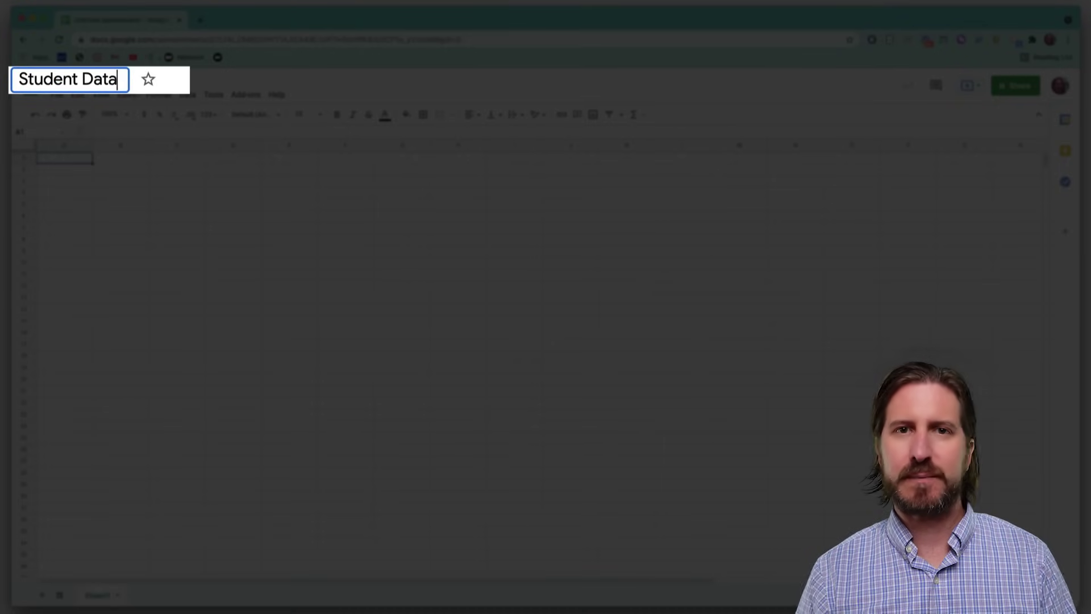
text( Tracker)
Title the file 'Student Data Tracker' and enter six headers, Student Names through Positive Call Home.
key(Return)
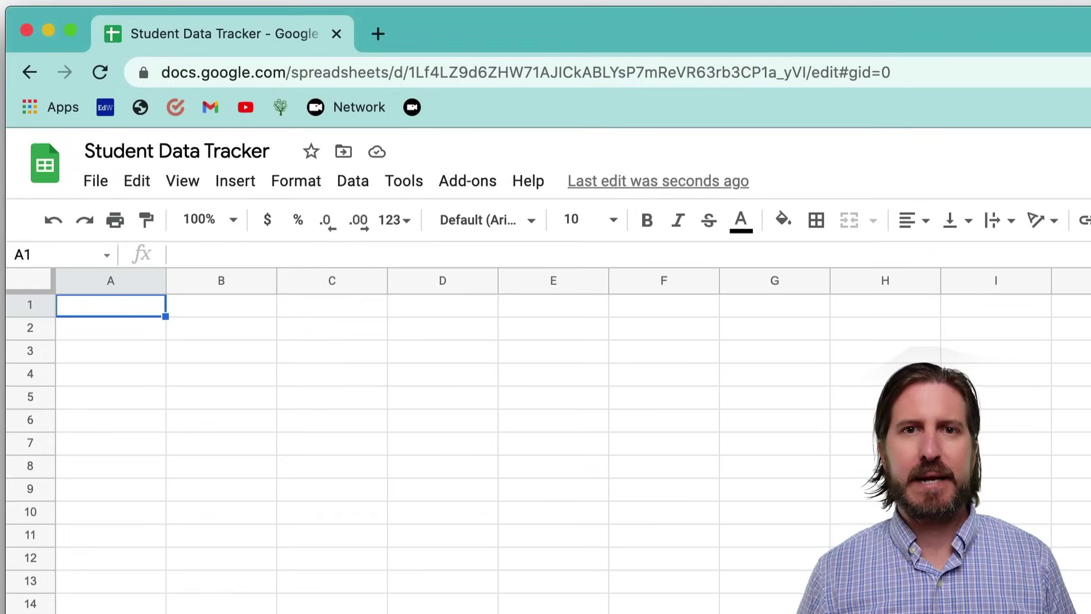
text(Student Nam)
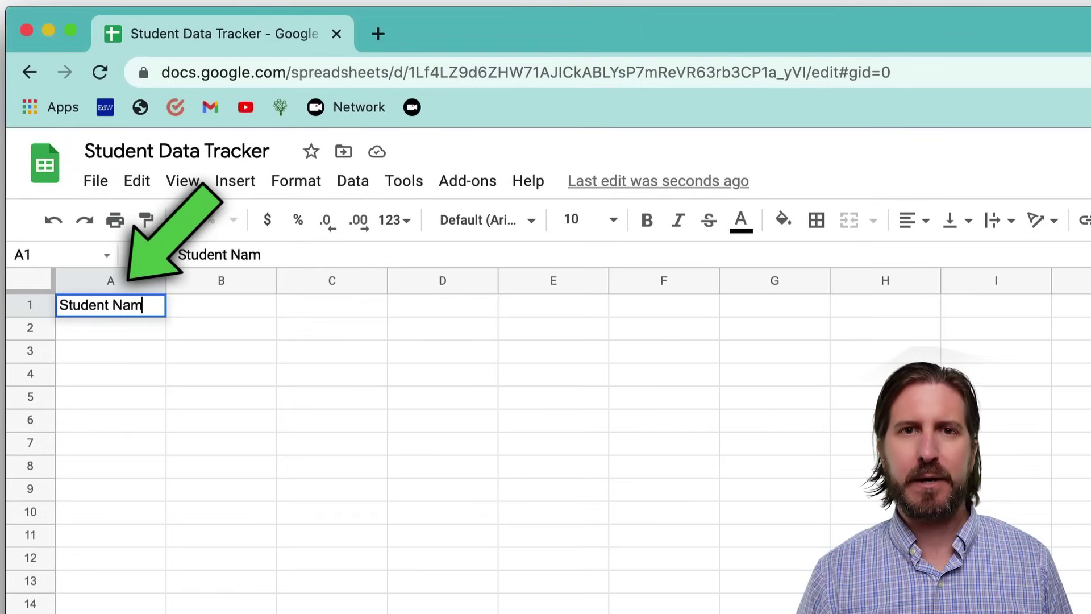
text(es)
key(Tab)
text(Reading Assessment)
key(Tab)
text(W)
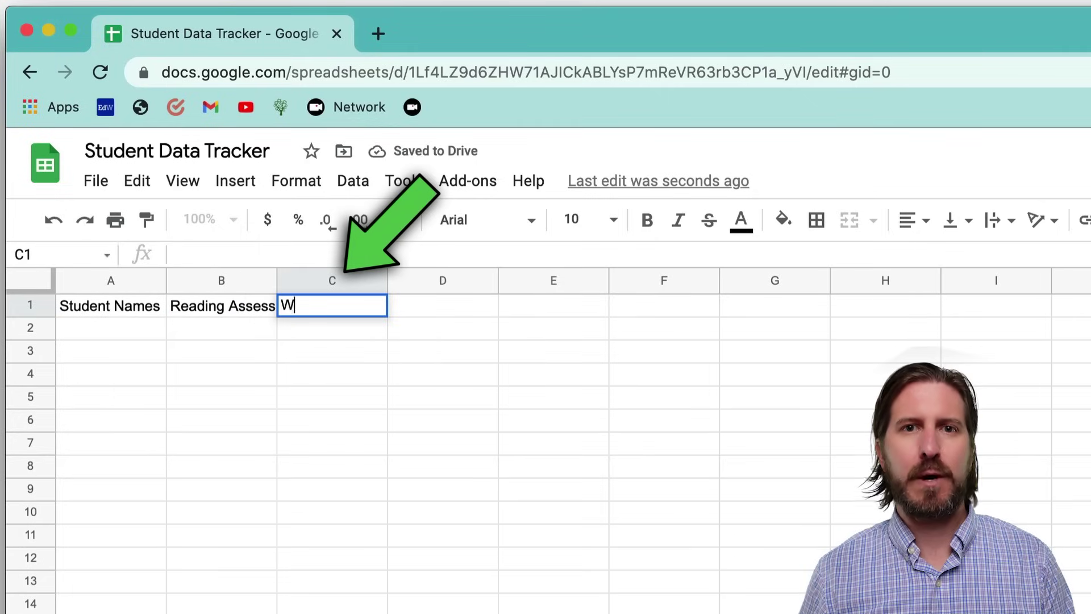
text(riting Assessment)
key(Tab)
text(Tech Skills Assessment)
key(Tab)
text(1)
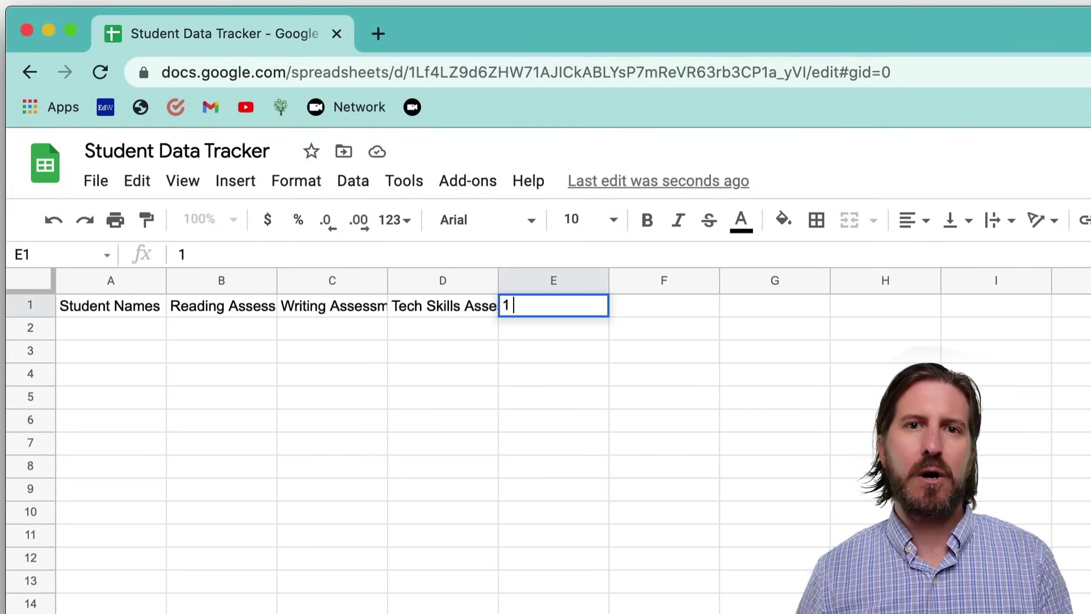
text( on 1 conversa)
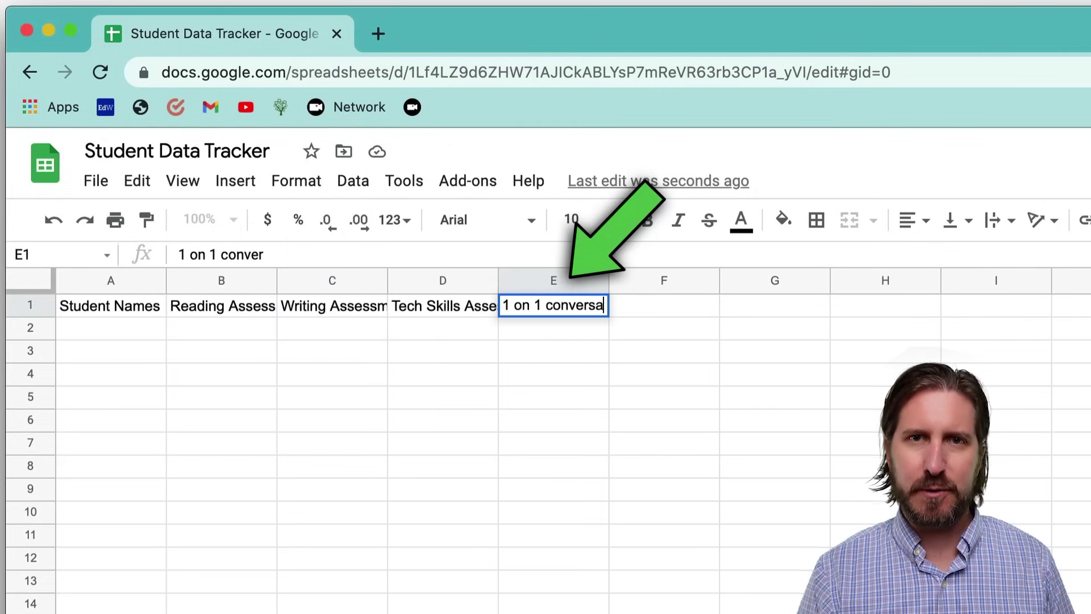
text(tion)
key(Tab)
text(Positi)
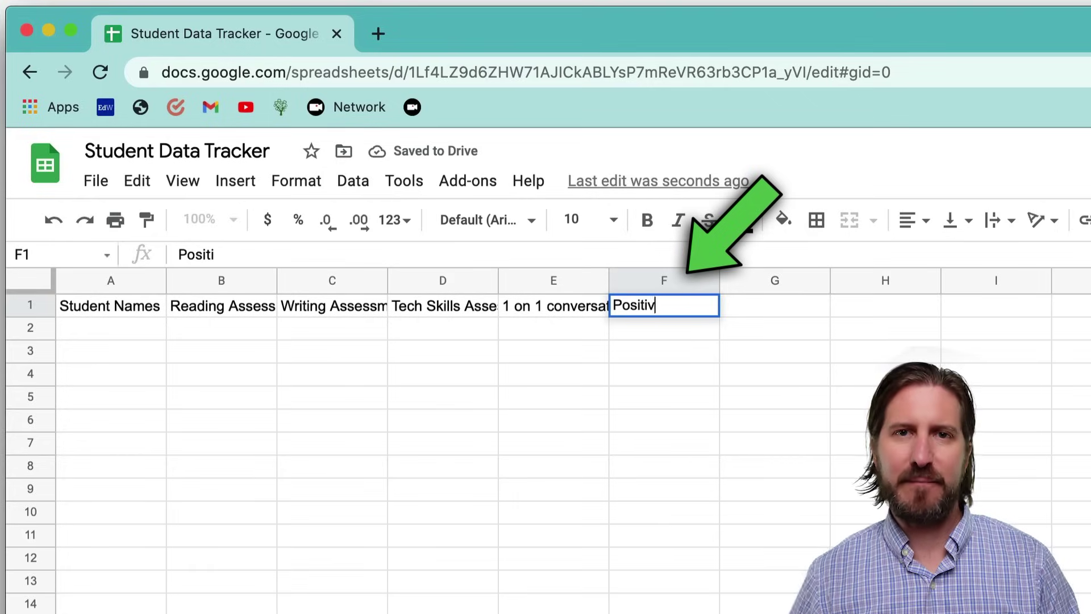
text(ve Call Home)
click(443, 443)
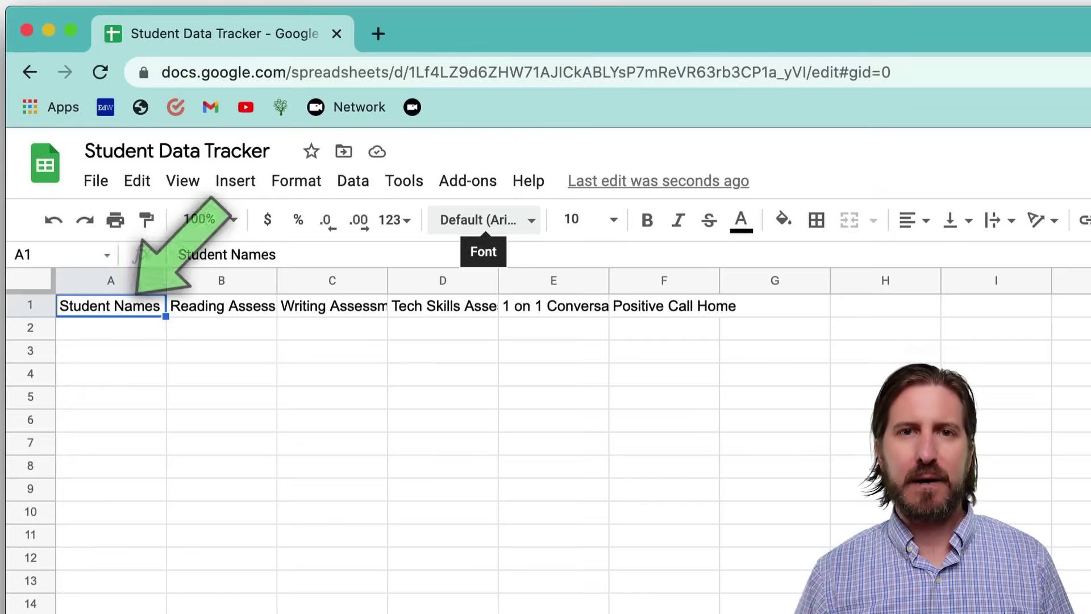
Apply Montserrat to the headers, then Montserrat size 12 to the entire sheet.
click(482, 219)
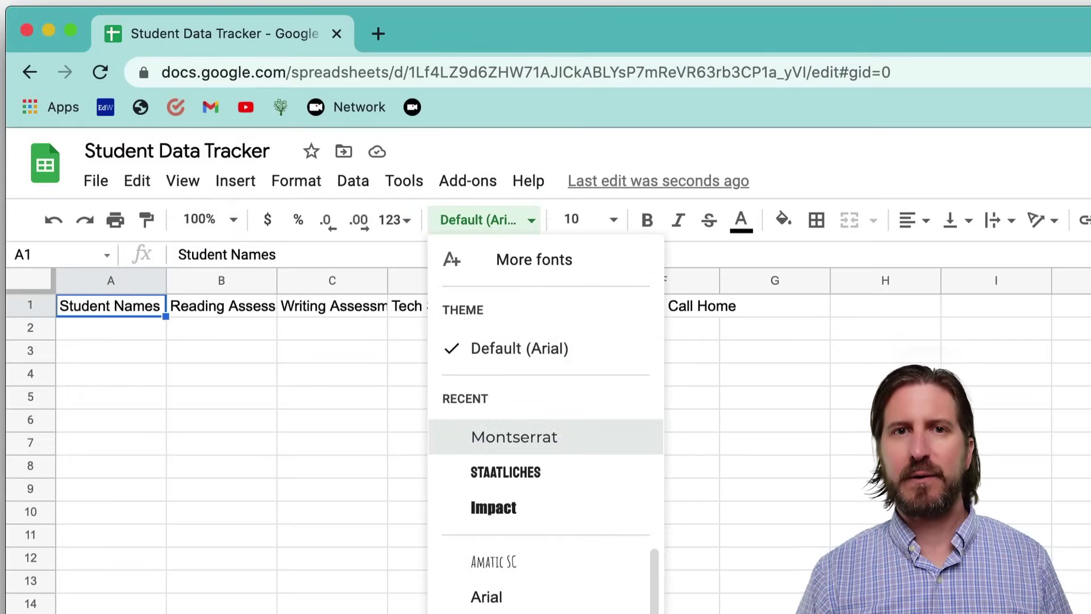
click(514, 437)
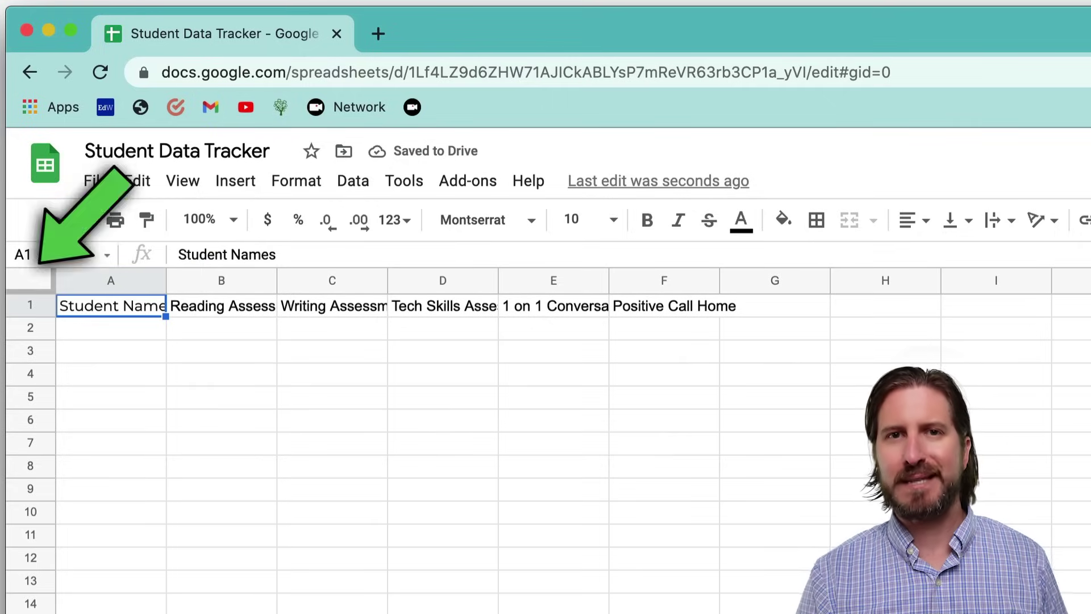
key(ctrl+a)
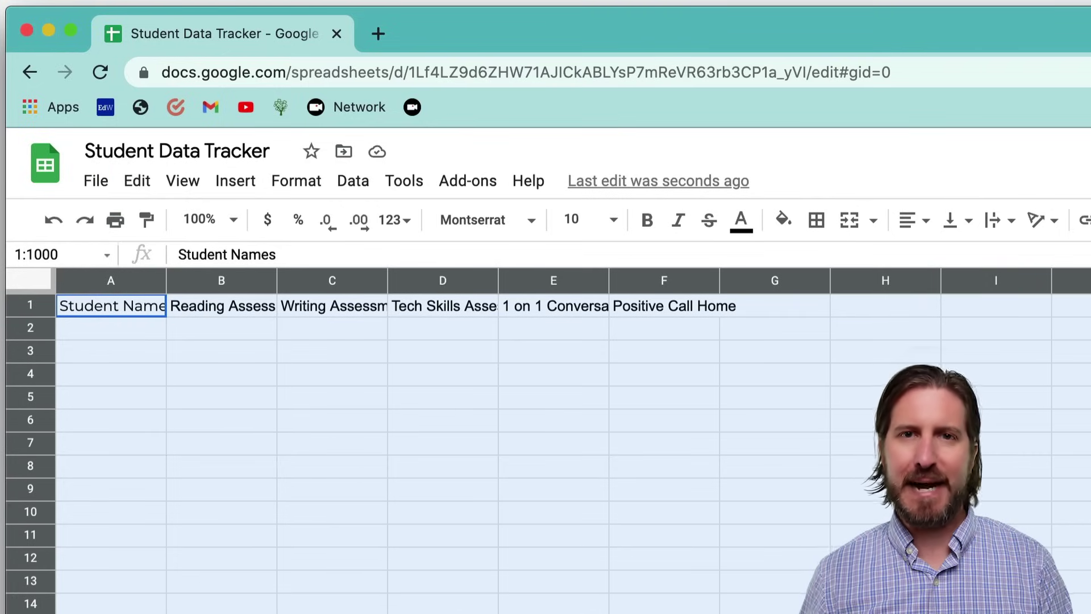
click(486, 219)
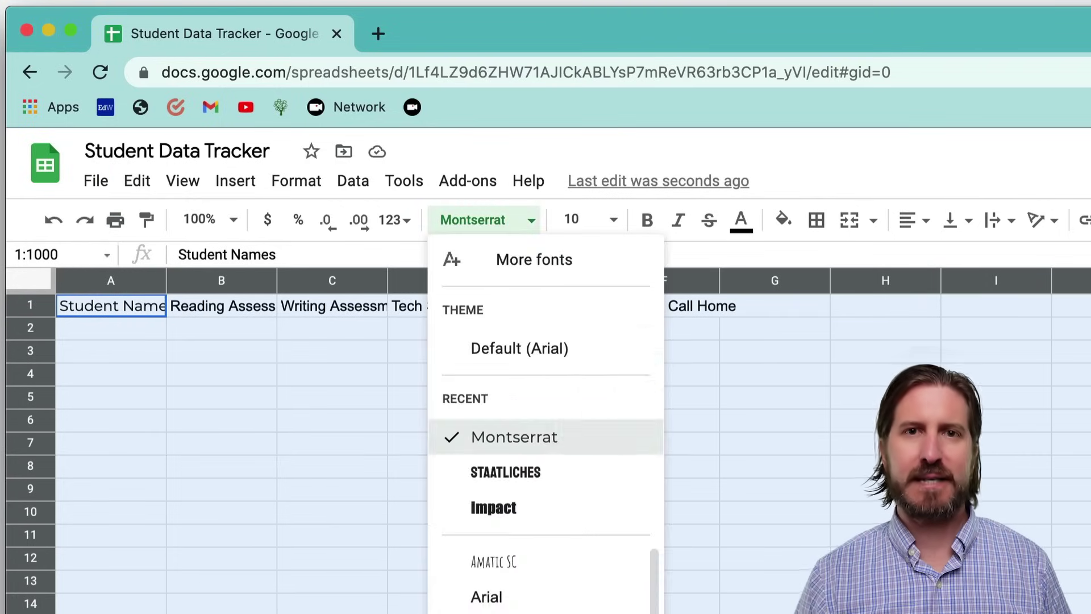
click(487, 438)
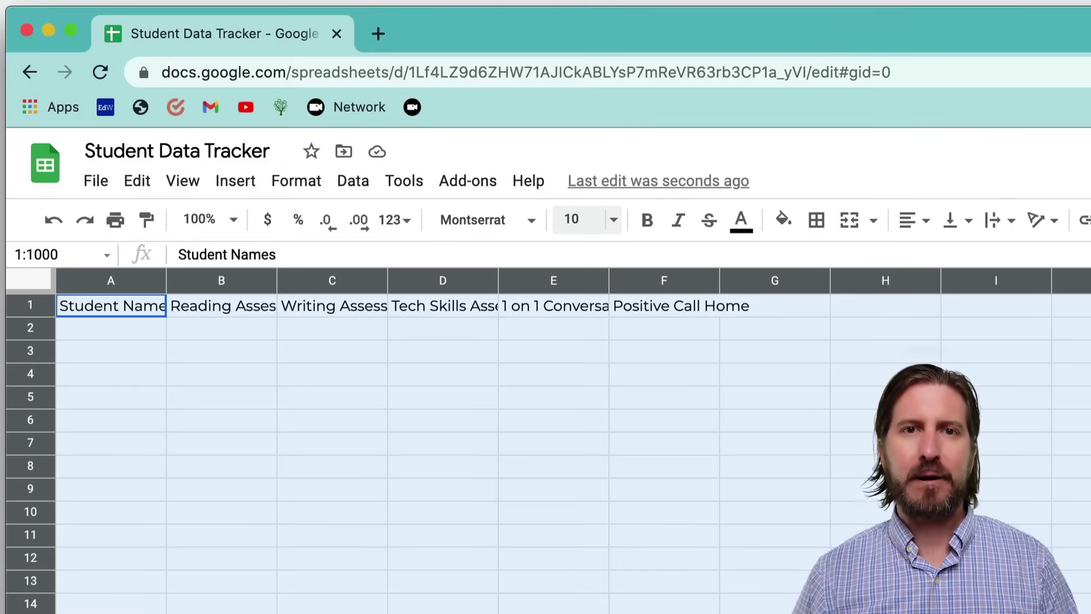
click(588, 220)
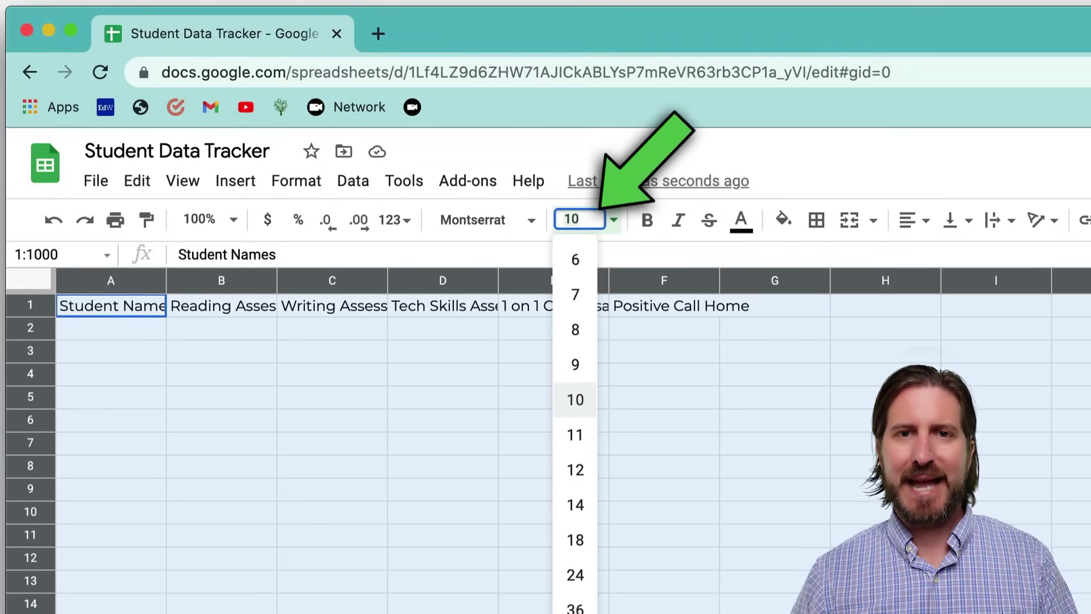
click(574, 468)
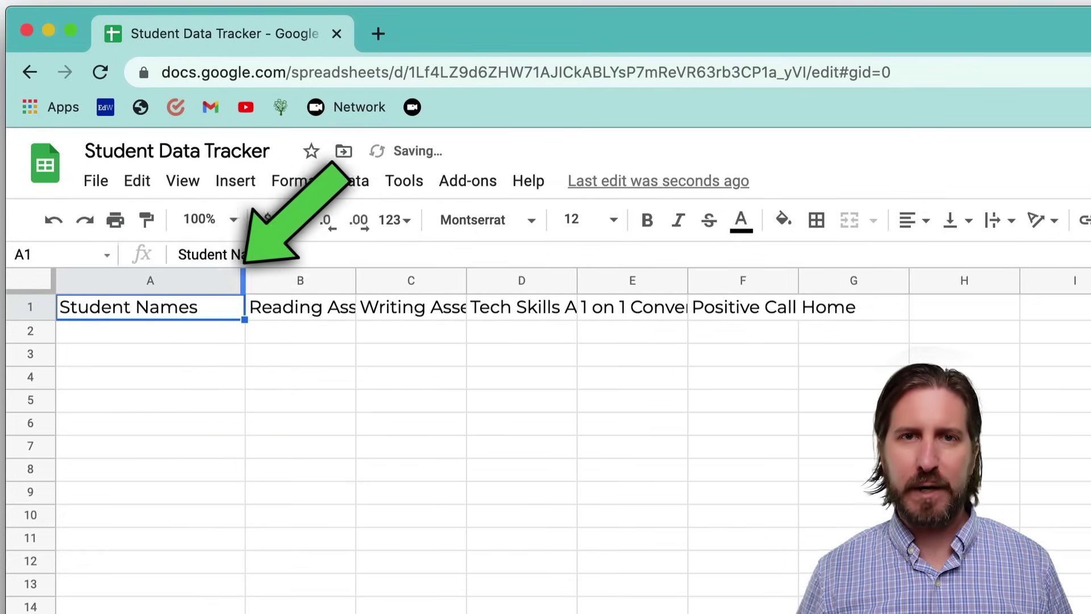
Widen column A, wrap the Reading Assessment header, then widen all columns together.
mouse_move(166, 280)
mouse_down()
mouse_move(263, 280)
mouse_move(217, 281)
mouse_up()
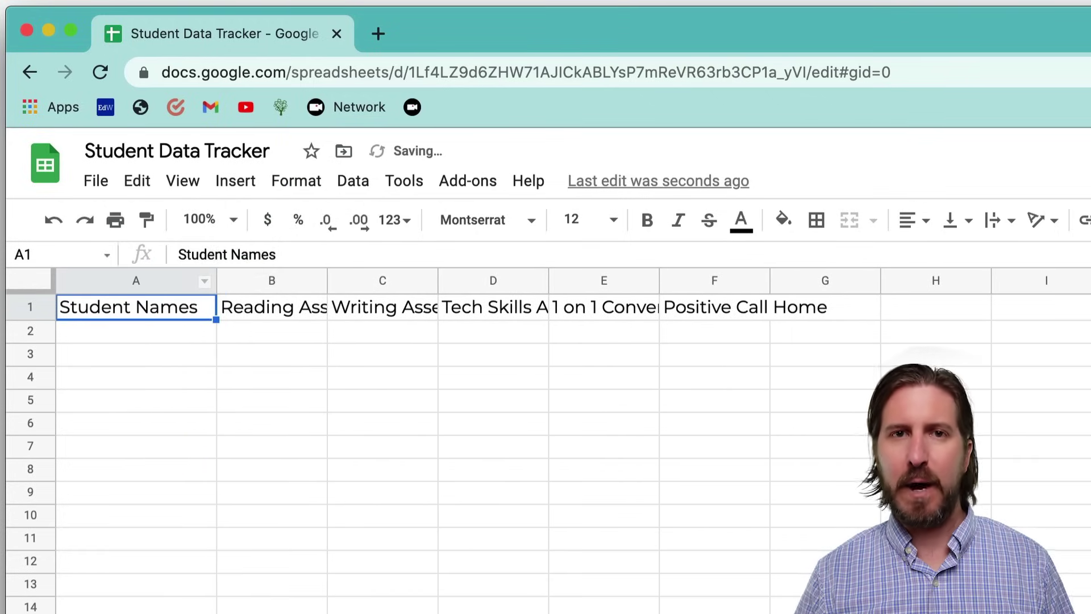
click(295, 308)
click(296, 181)
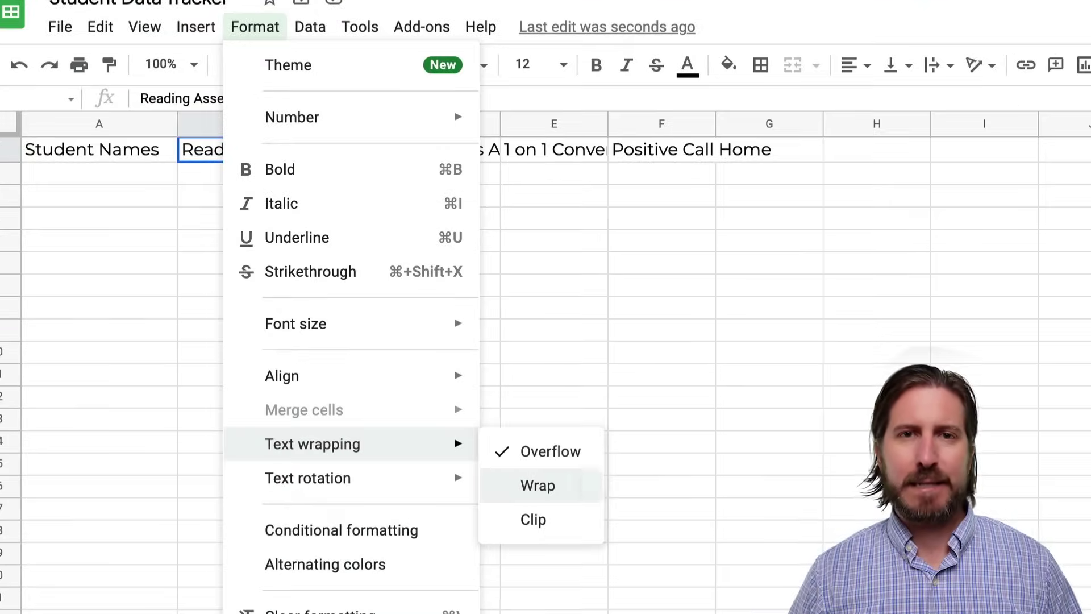
click(538, 485)
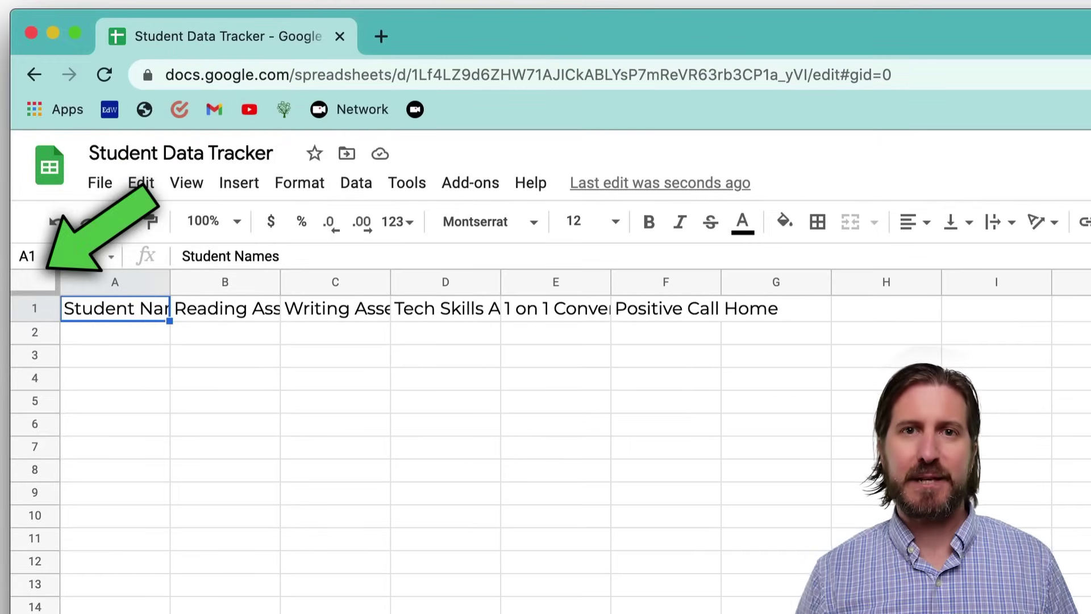
key(ctrl+a)
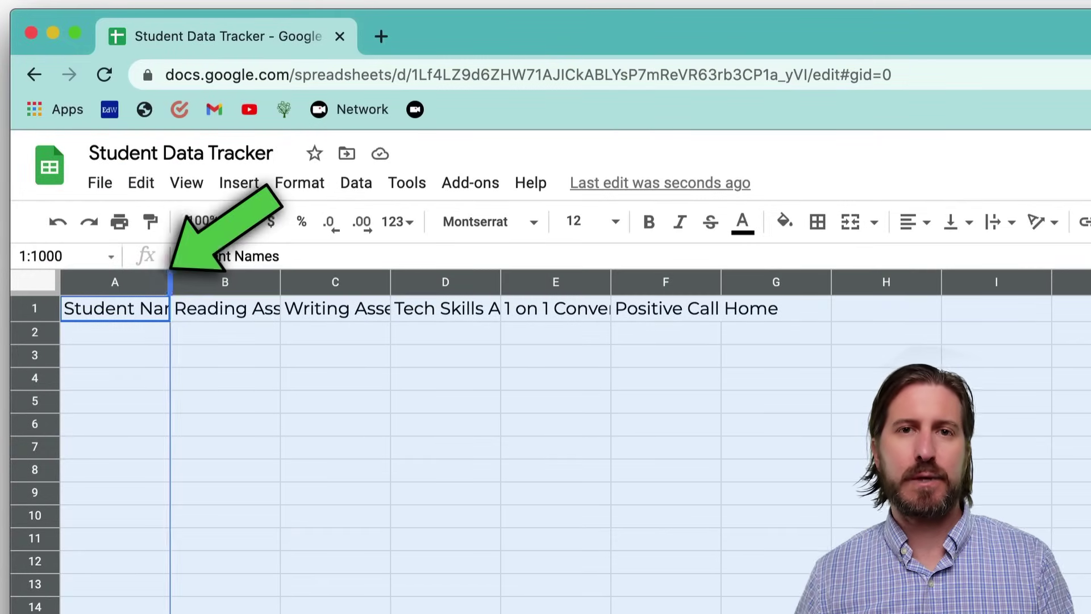
drag(170, 281, 256, 281)
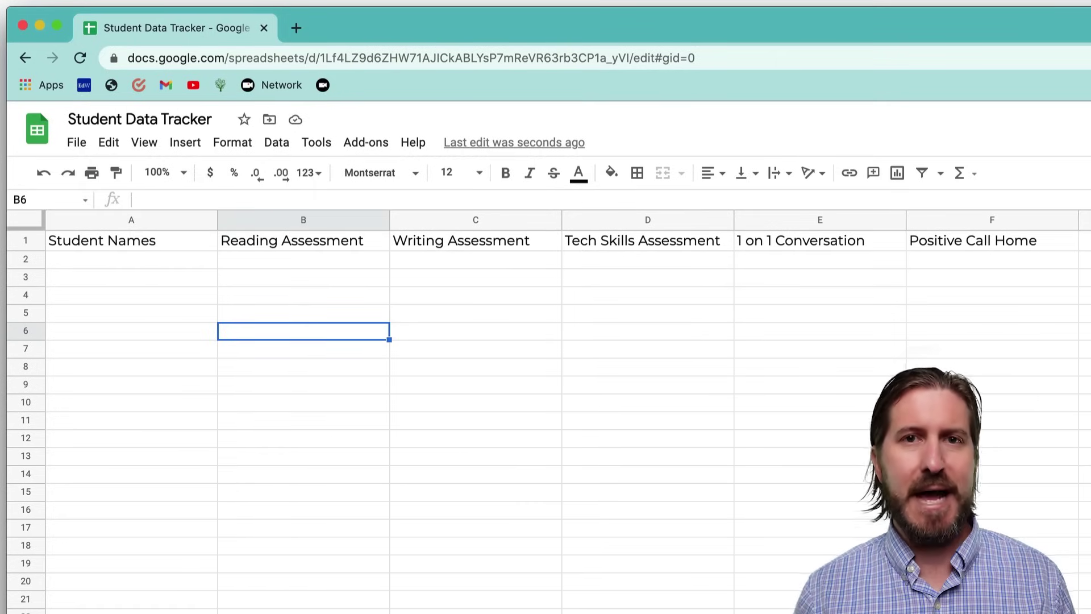
Center the row 1 header titles horizontally.
click(26, 241)
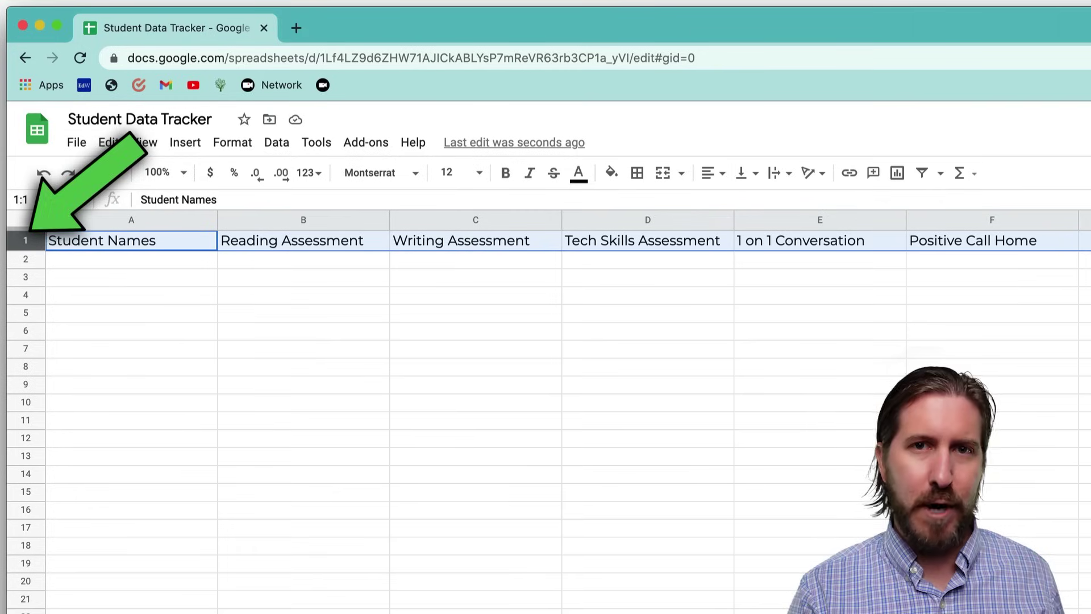
click(711, 172)
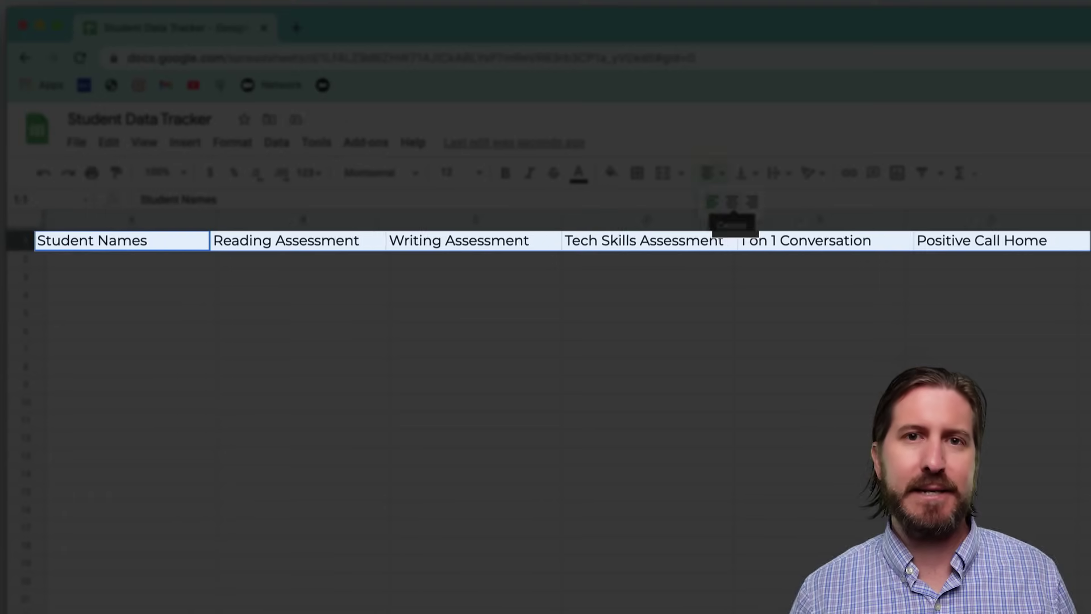
click(732, 202)
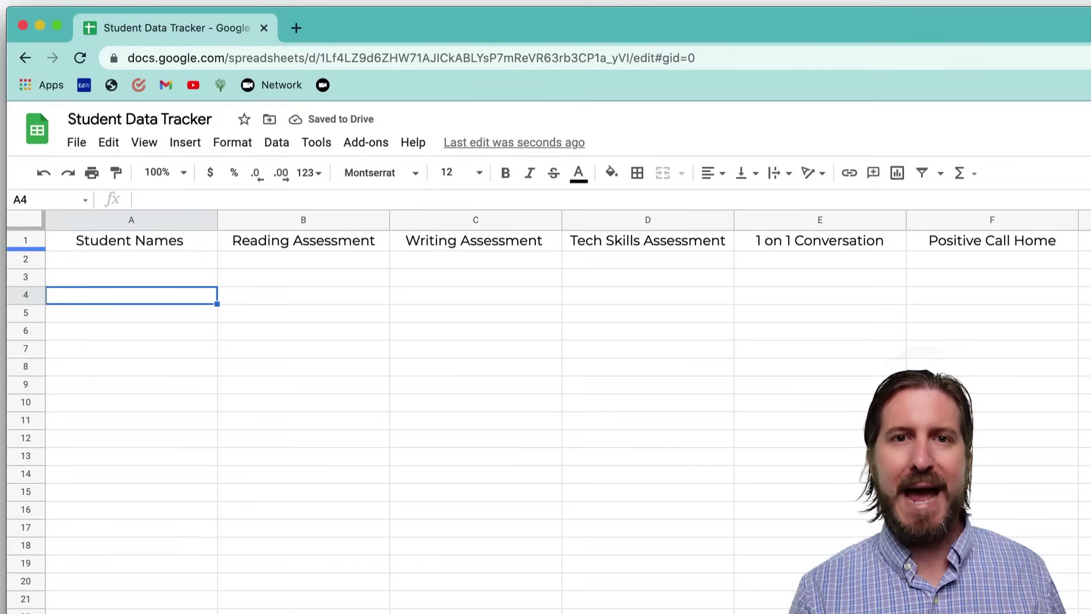
Make row 1 taller and align its header titles to the vertical middle.
drag(26, 248, 26, 278)
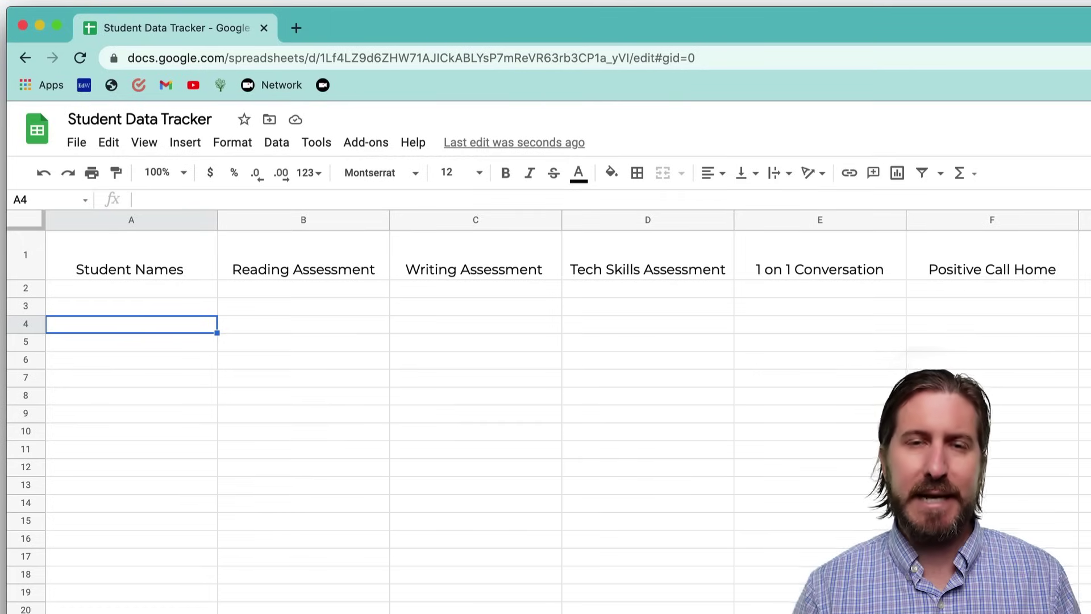
click(26, 254)
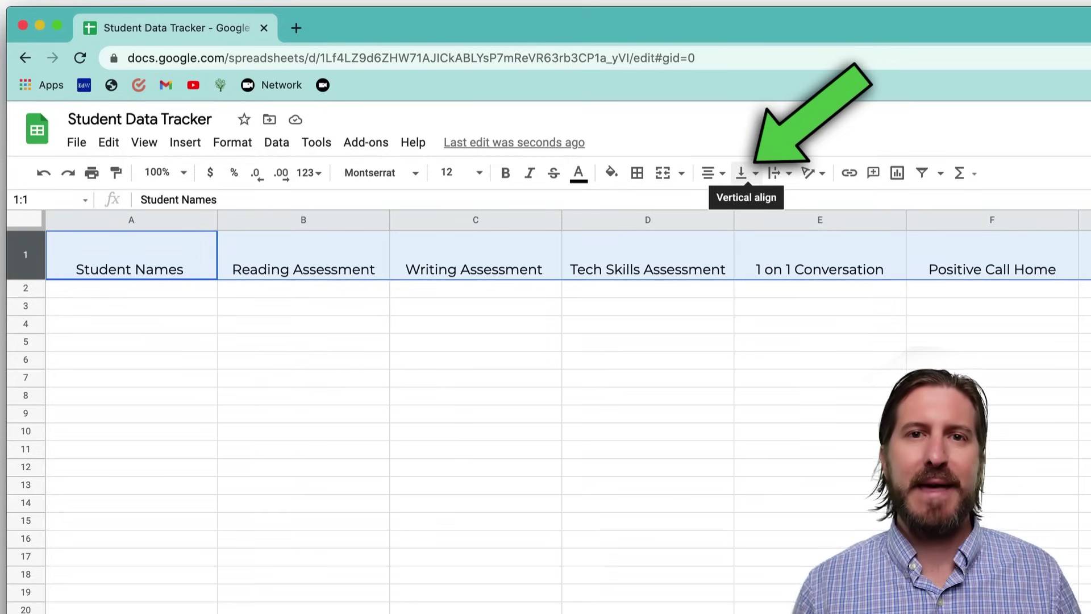
click(744, 173)
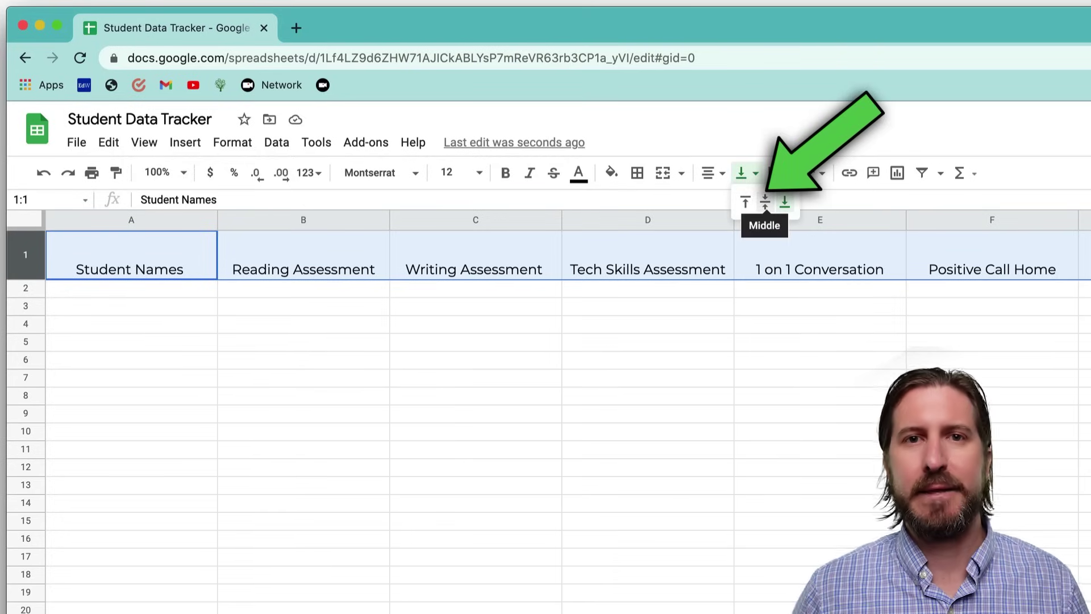
click(764, 201)
click(820, 324)
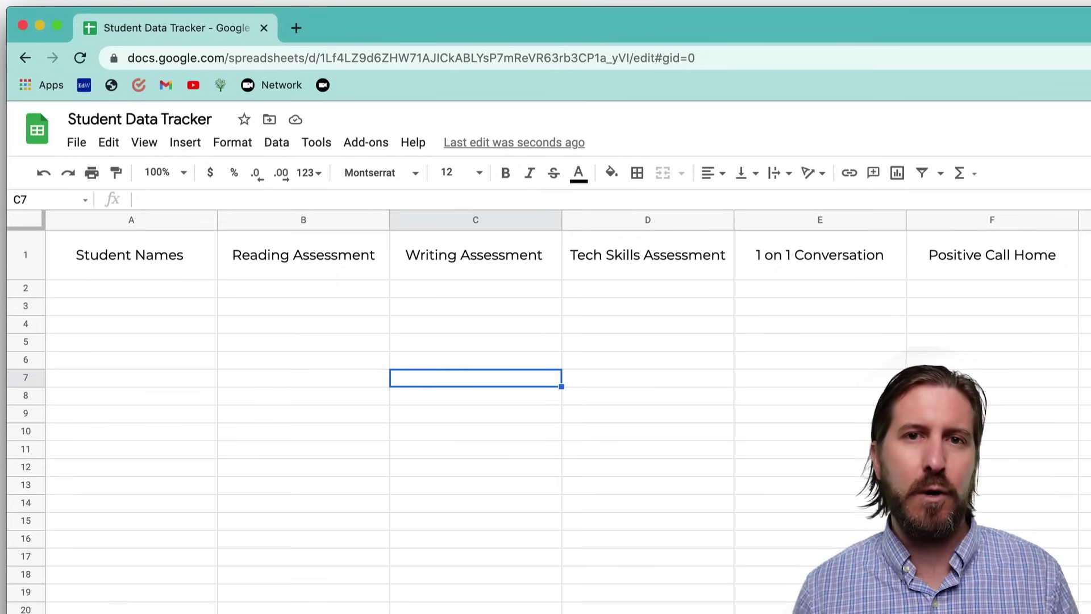
Rotate the row 1 headers up to vertical and make row 1 tall enough to fit them.
click(26, 254)
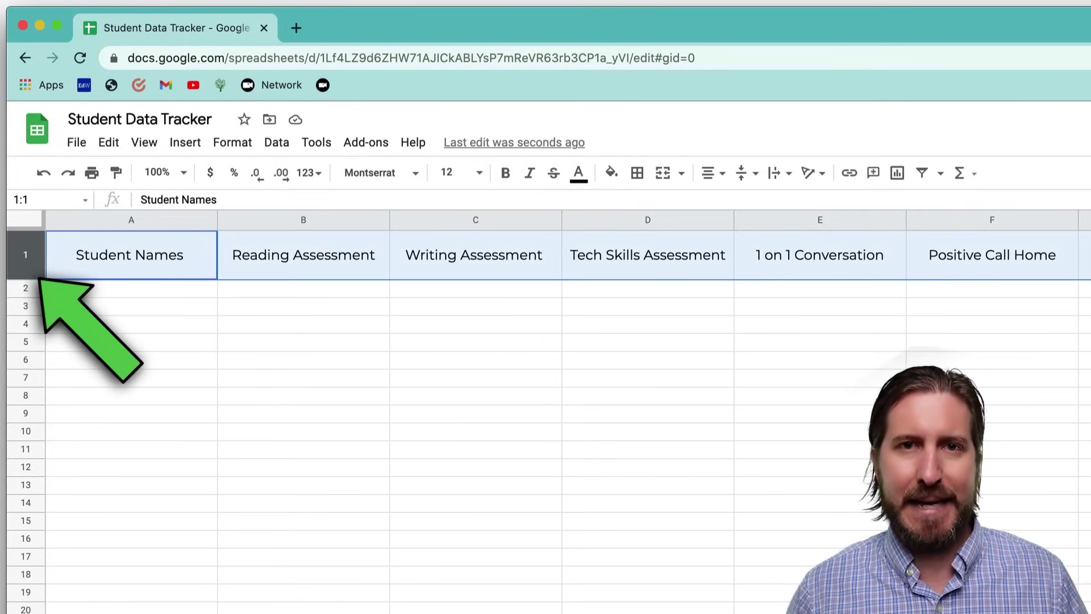
click(813, 172)
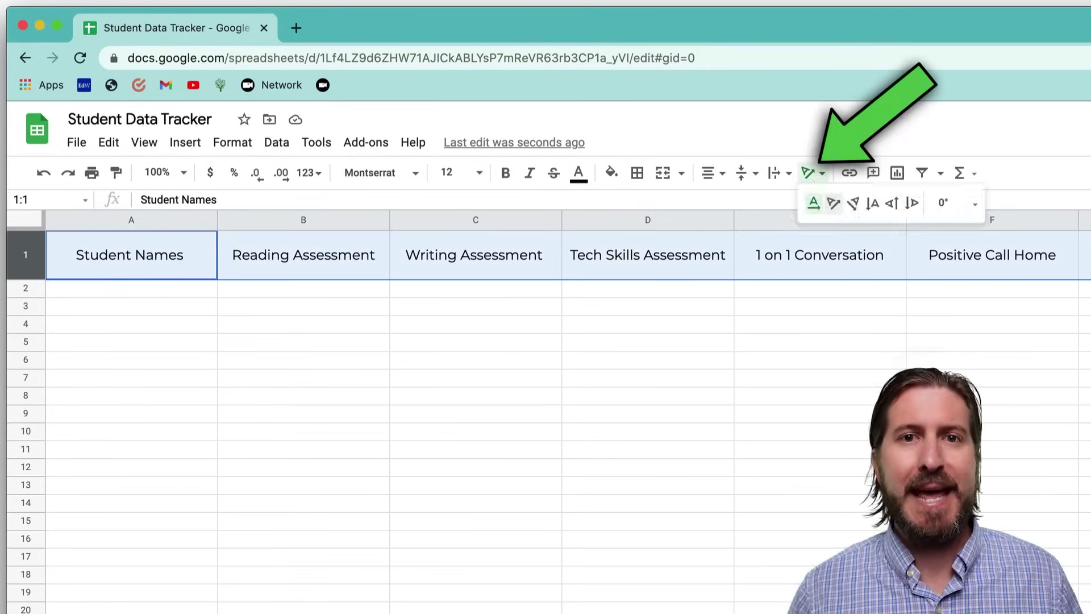
click(892, 203)
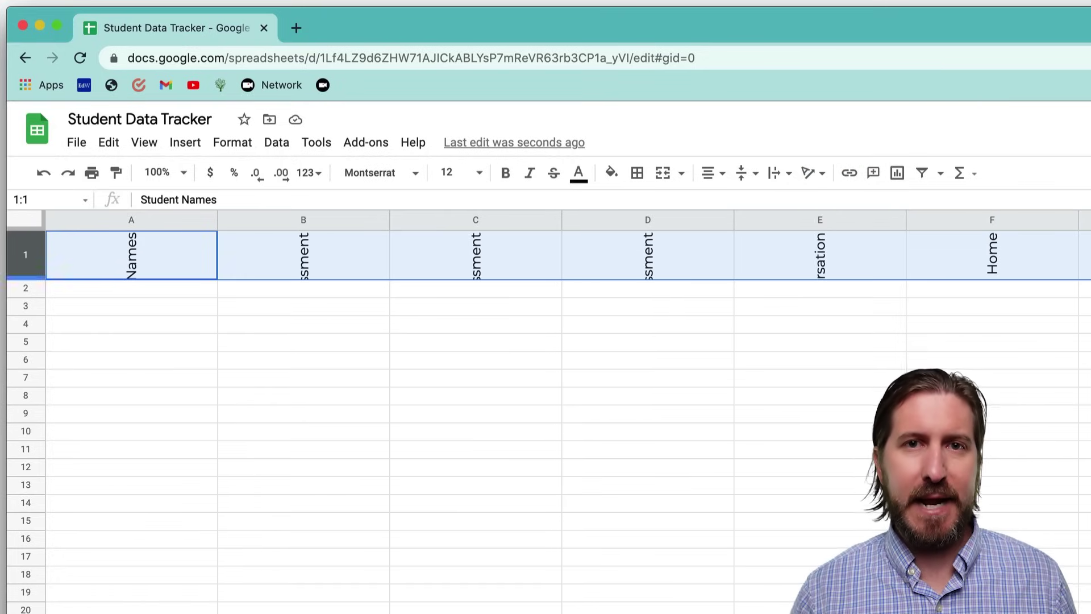
drag(26, 279, 25, 396)
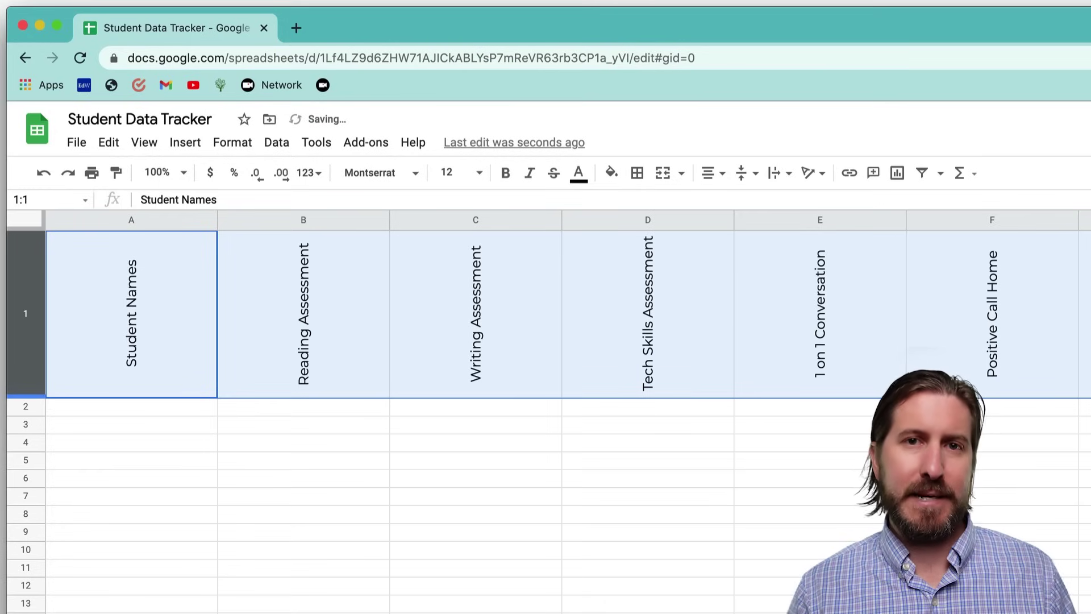
text(Rog)
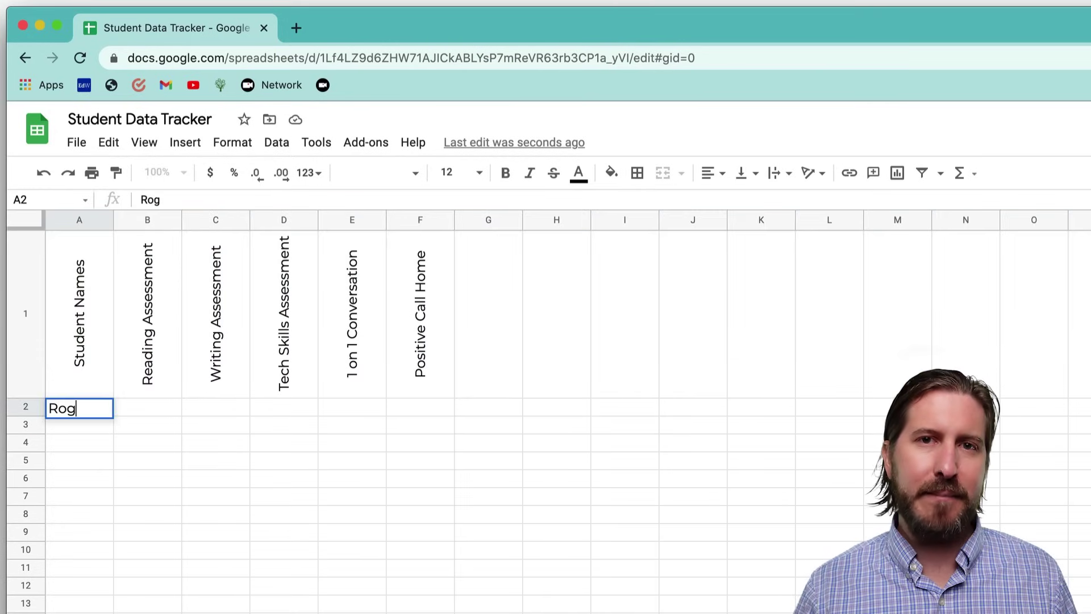
text(.er Robot)
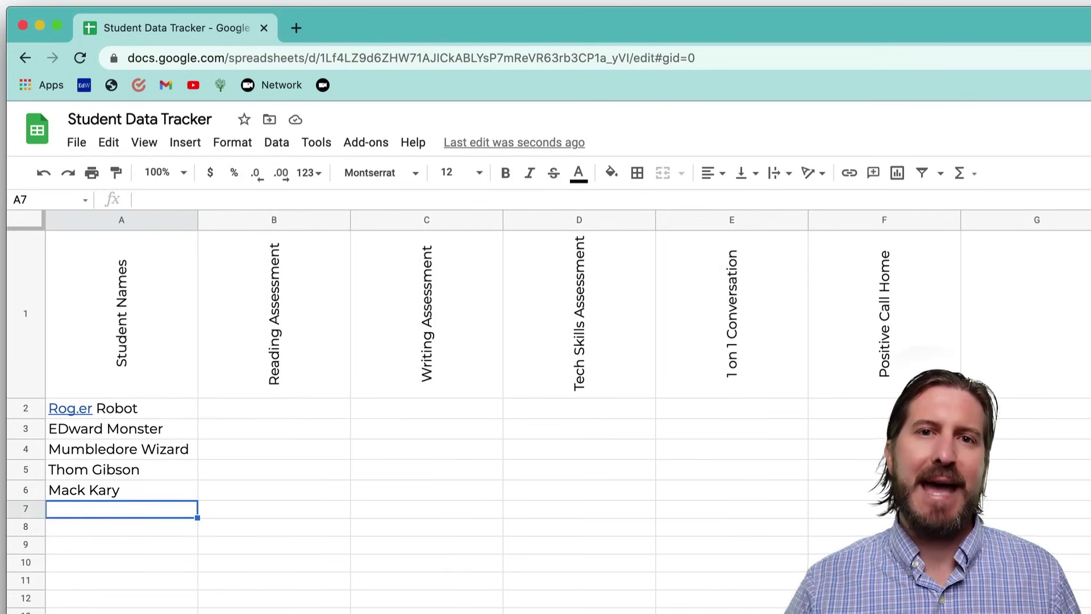
scroll(545, 409, down, 2)
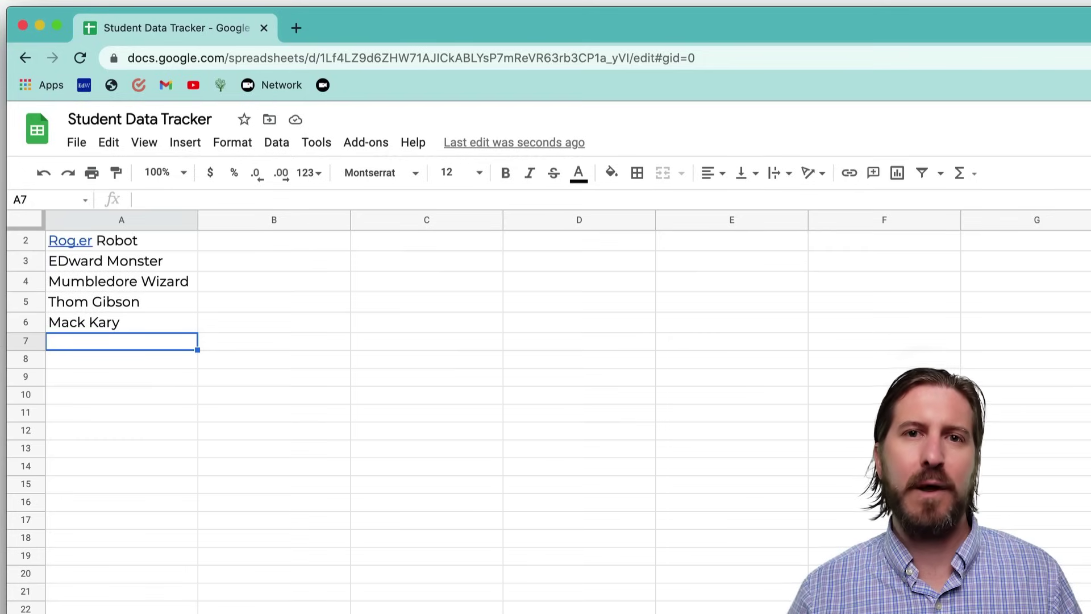
scroll(545, 410, up, 2)
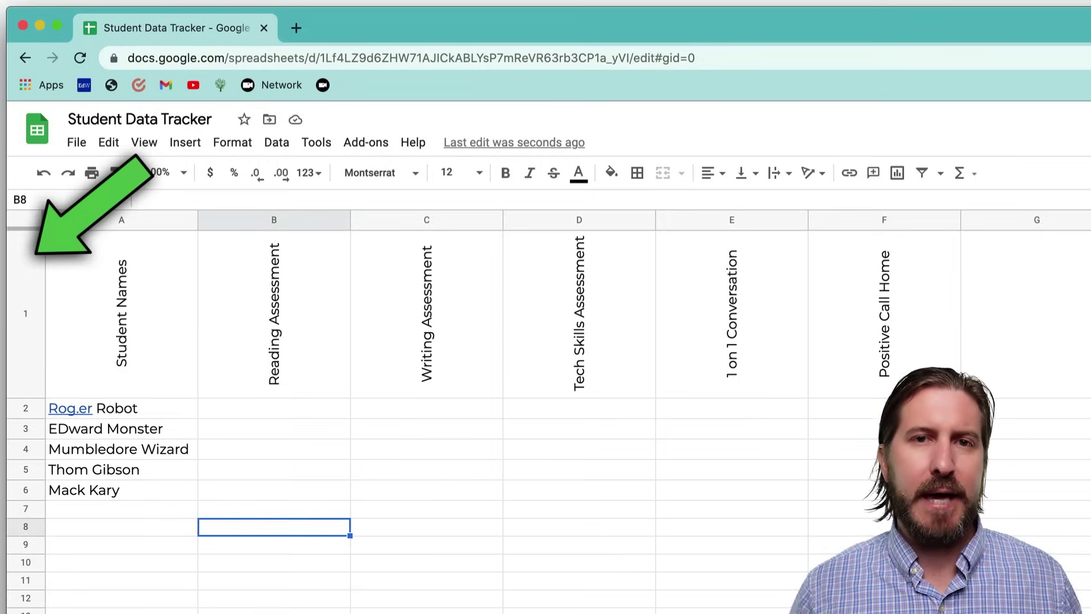
Select header row 1.
click(26, 313)
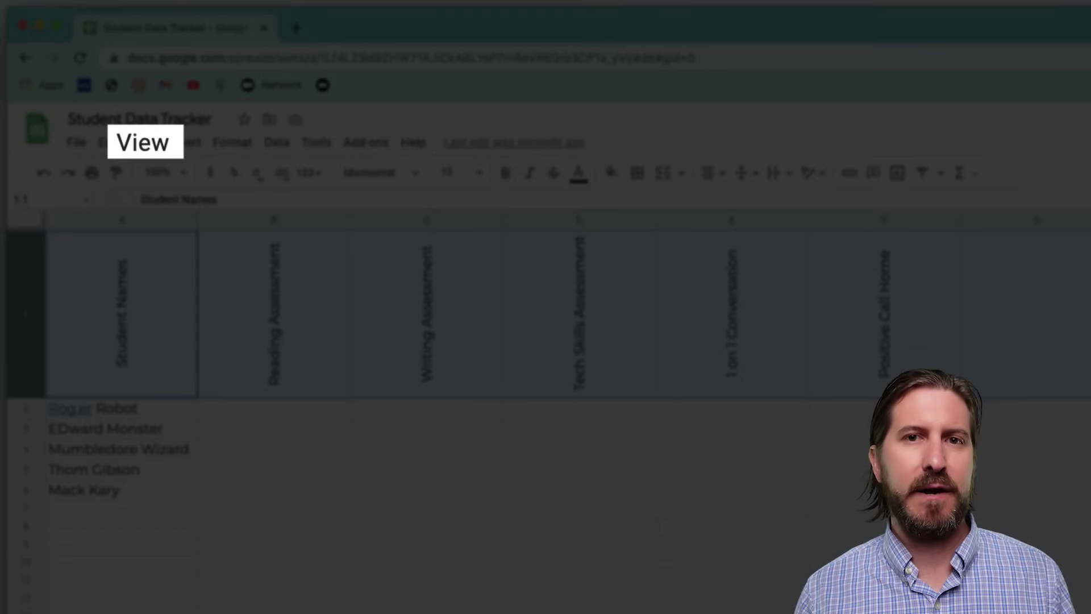
Freeze the top header row, then move into the Reading Assessment column.
click(144, 143)
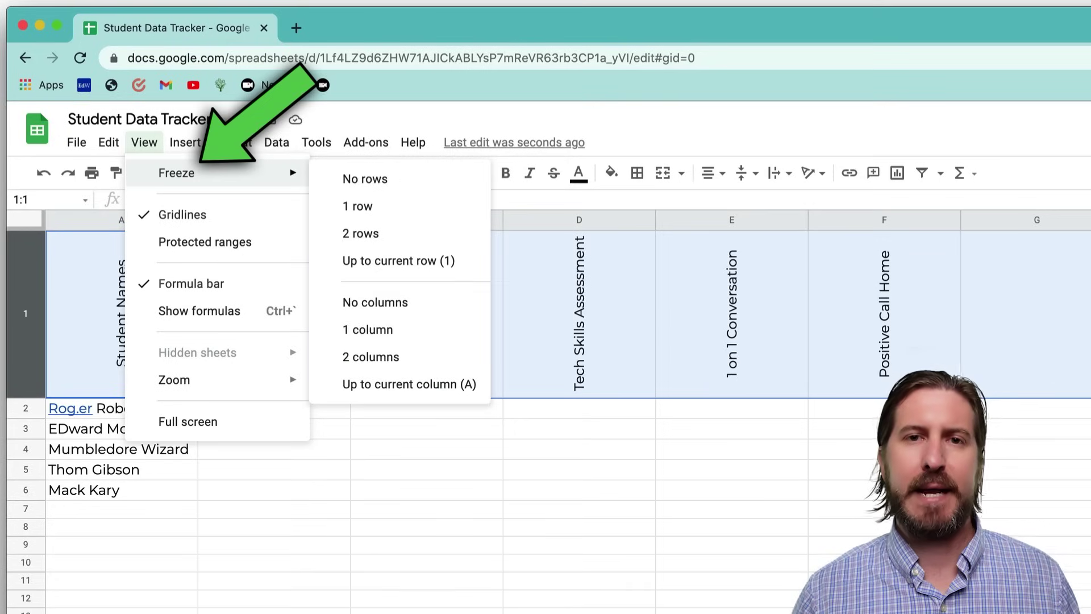
click(357, 206)
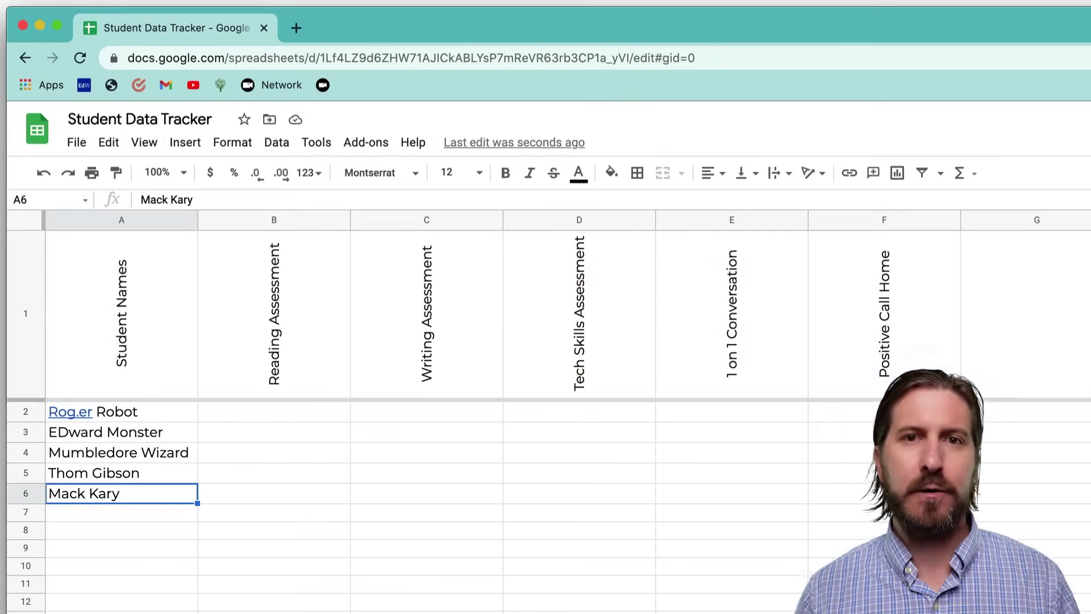
scroll(546, 511, down, 1)
scroll(545, 511, down, 3)
scroll(545, 511, up, 4)
scroll(545, 512, down, 1)
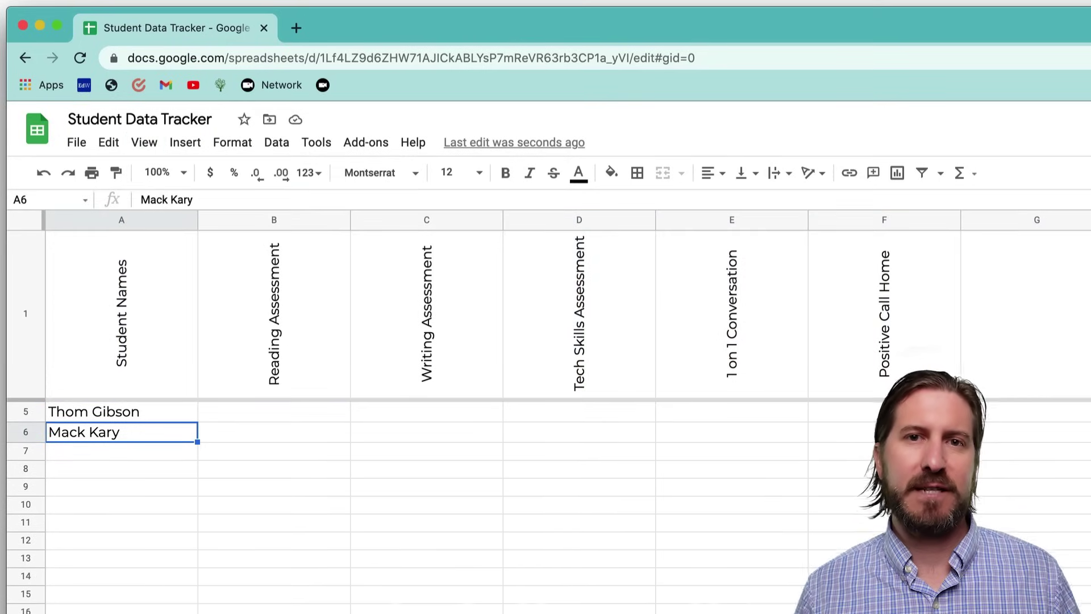
scroll(545, 512, up, 1)
scroll(546, 512, down, 2)
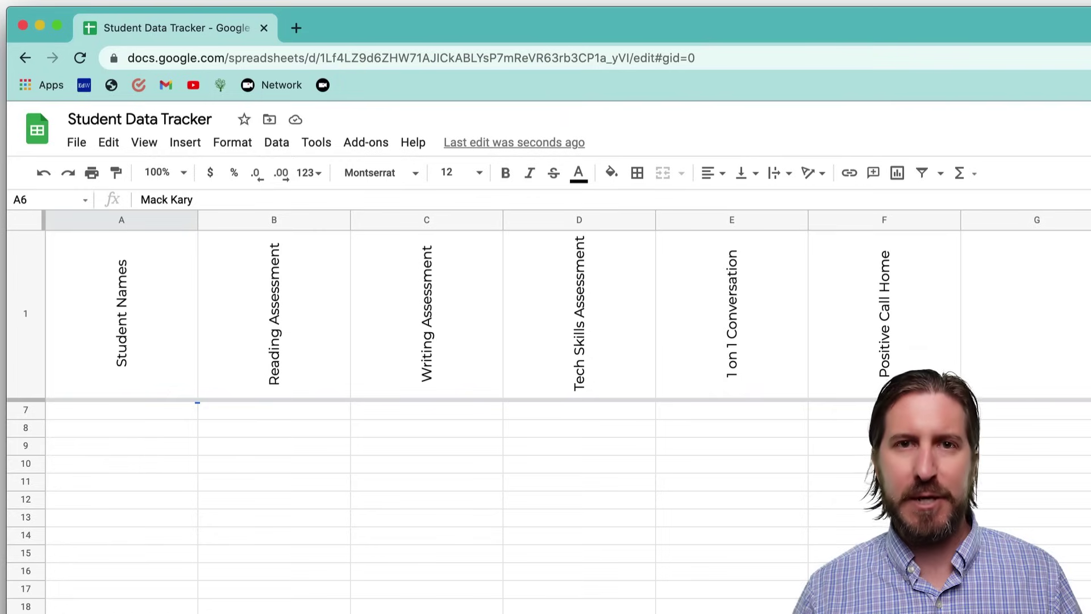
scroll(545, 511, down, 1)
scroll(546, 511, up, 3)
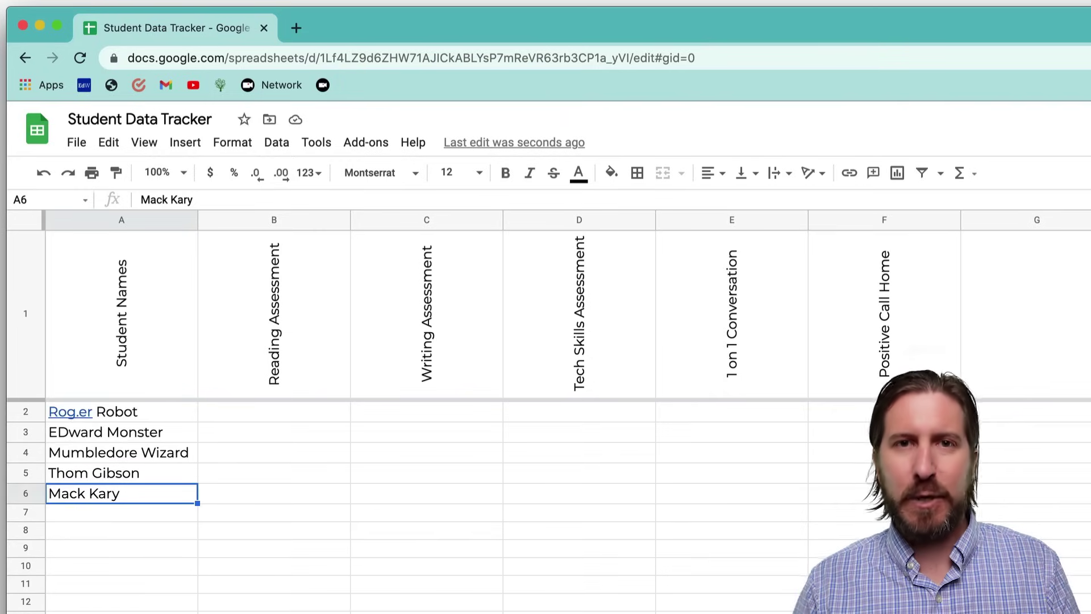
scroll(546, 511, down, 1)
scroll(545, 511, up, 1)
scroll(546, 511, down, 3)
scroll(545, 512, up, 3)
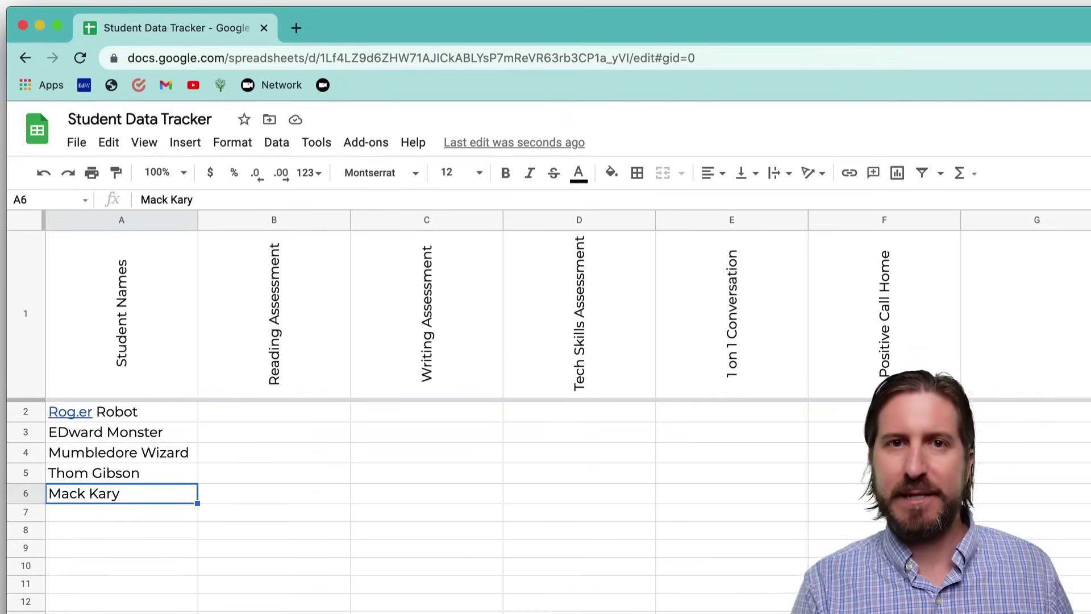
scroll(545, 511, down, 2)
scroll(546, 512, up, 2)
key(Up)
key(Right)
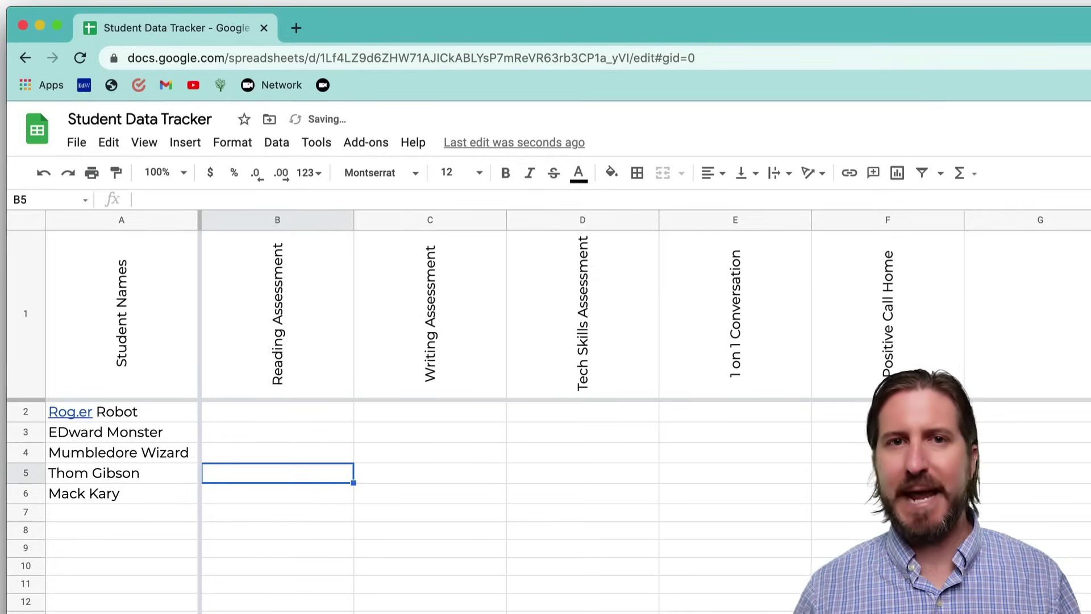
key(Up)
key(Up)
key(Up)
text(Advance)
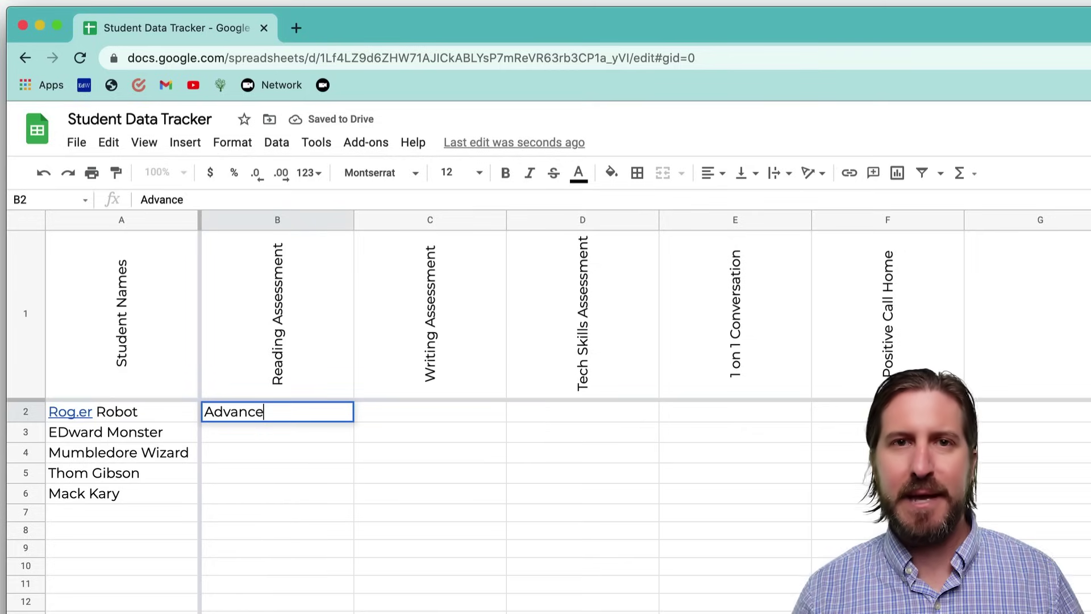
text(d)
key(Return)
text(Intermediate)
key(Return)
text(Begi)
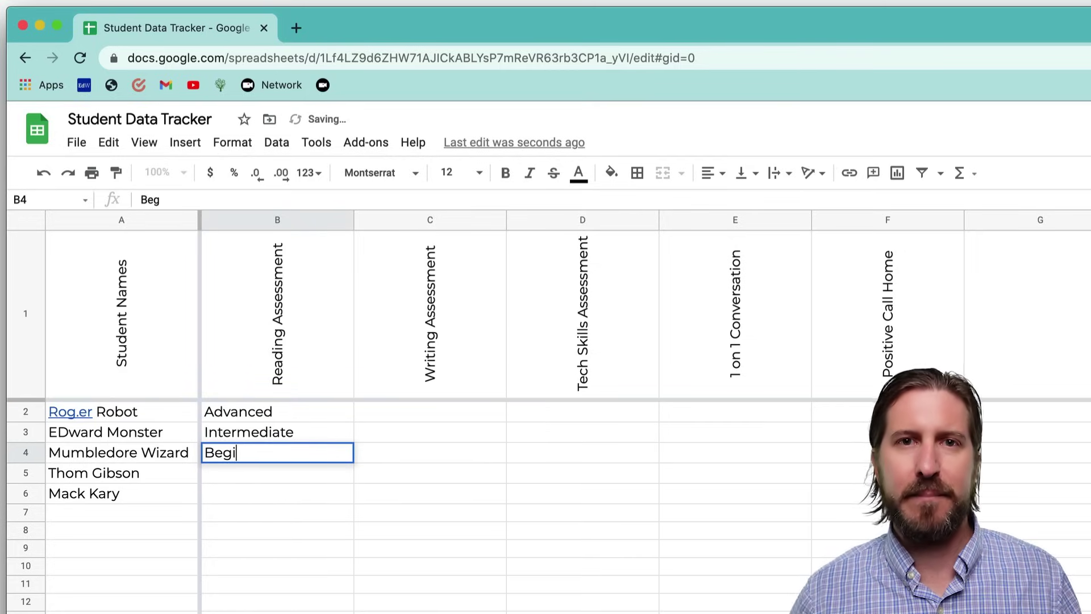
text(nner)
key(Return)
key(Down)
key(Down)
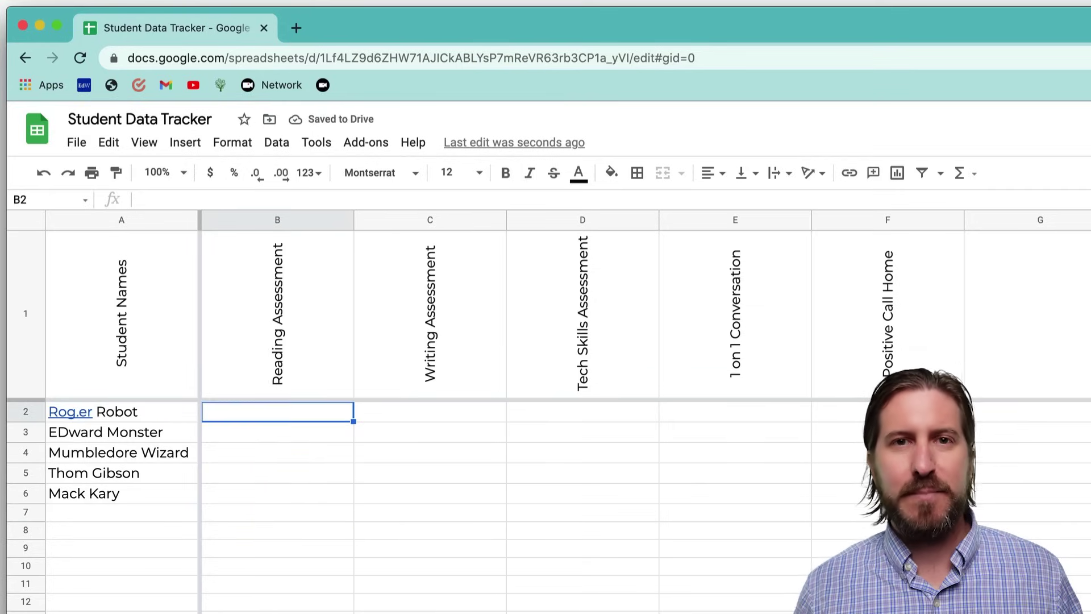
Give B2 a validation dropdown of Advanced, Intermediate and Beginner, then test it.
click(276, 142)
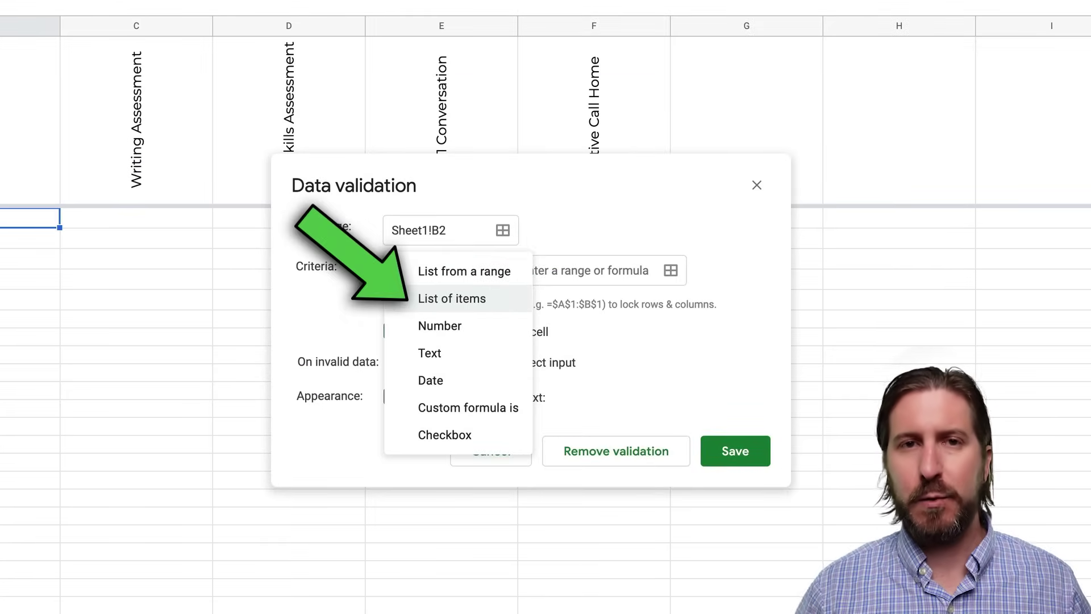
key(Return)
text(Ad)
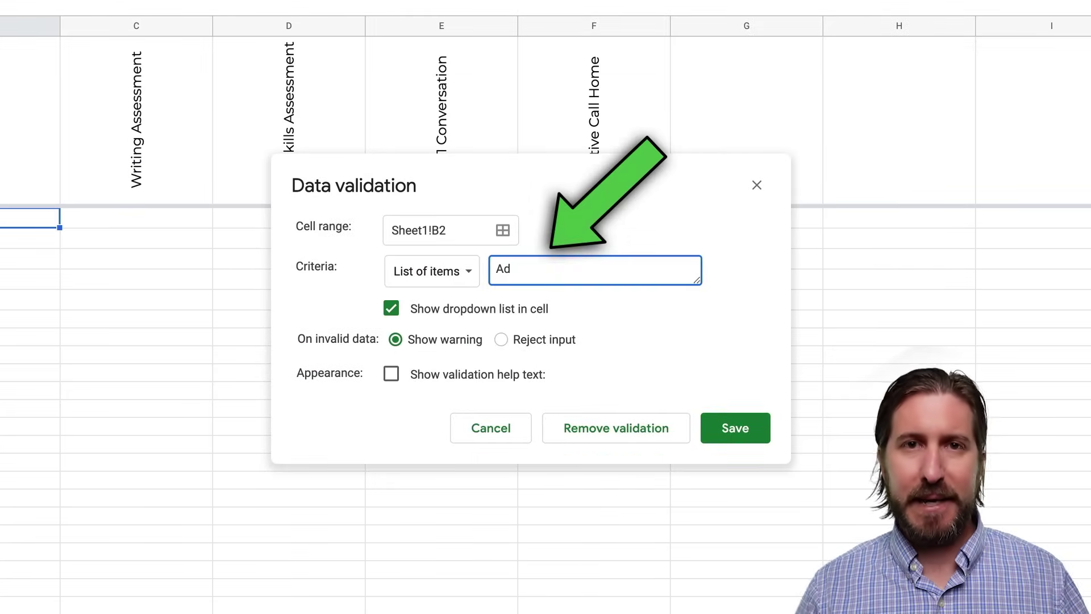
text(vanced, Intermediate, )
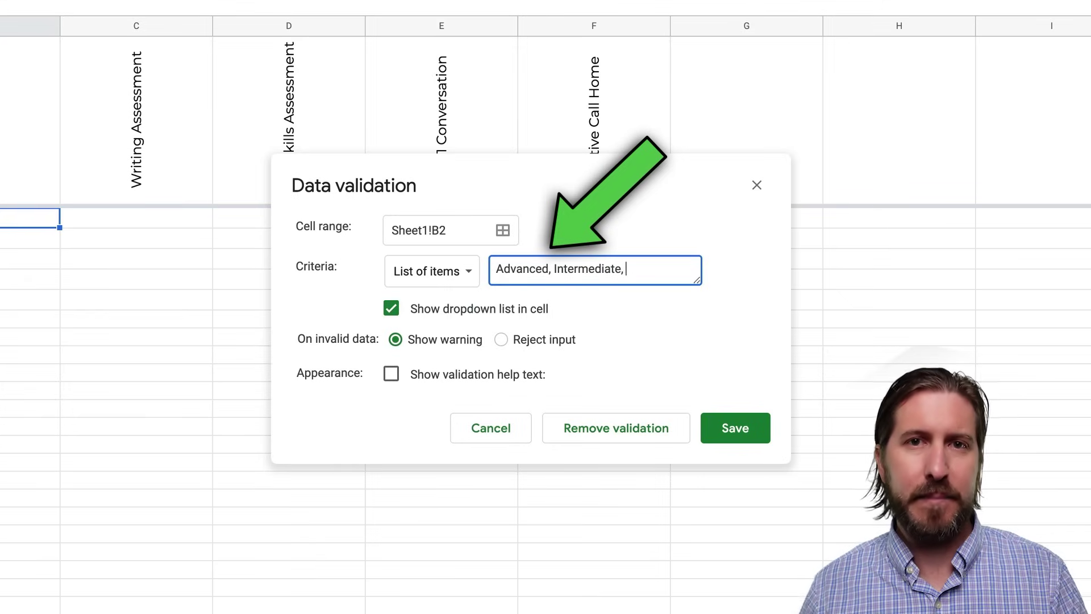
text(Beginner)
click(734, 428)
click(398, 268)
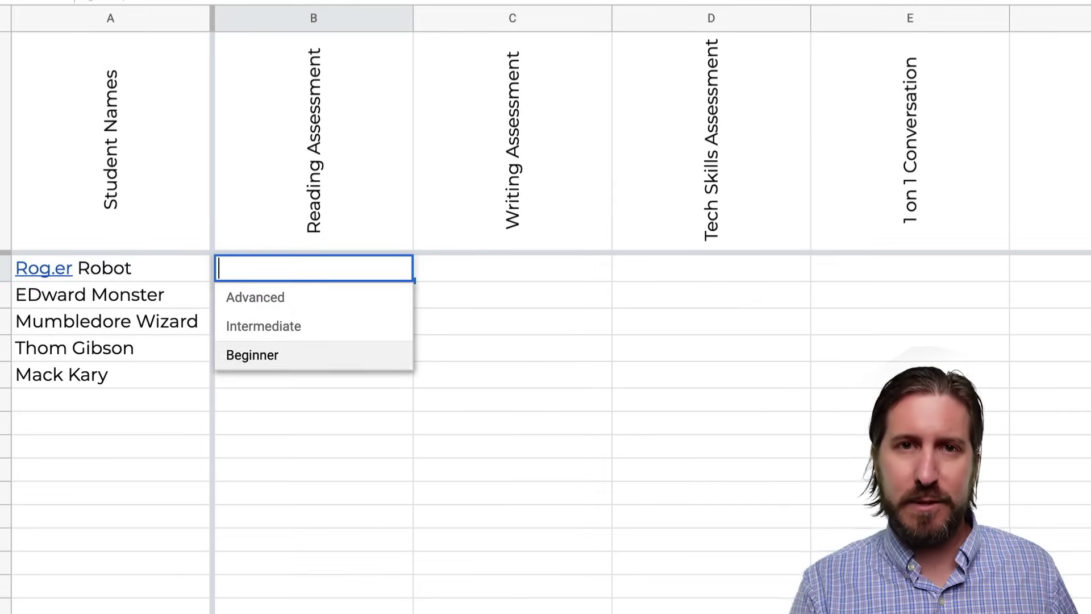
key(Return)
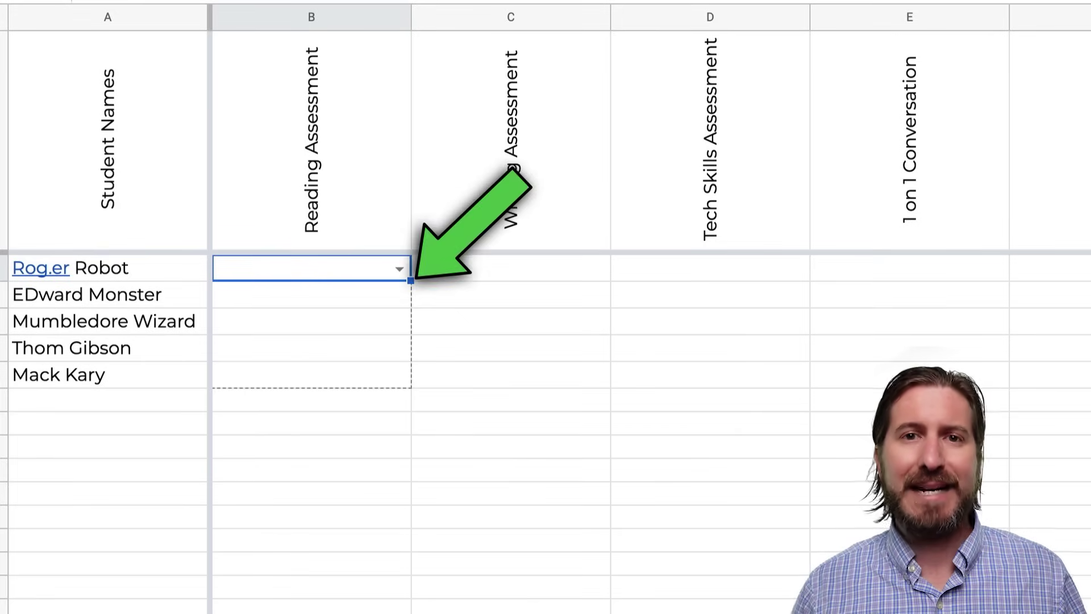
Copy B2's dropdown down through B6 and across columns C and D.
drag(410, 279, 410, 384)
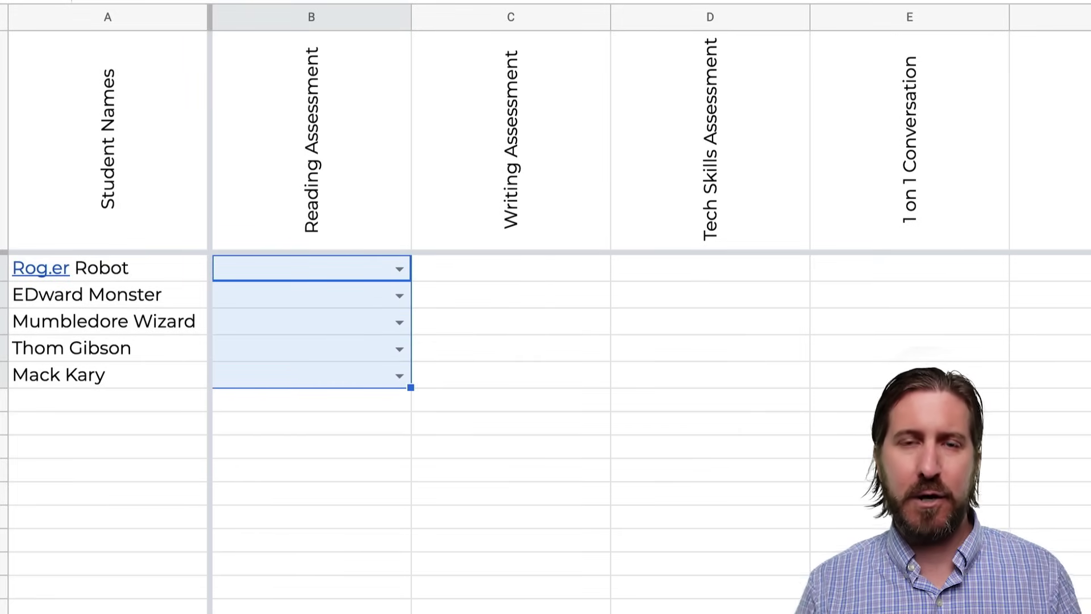
click(307, 268)
drag(411, 280, 801, 280)
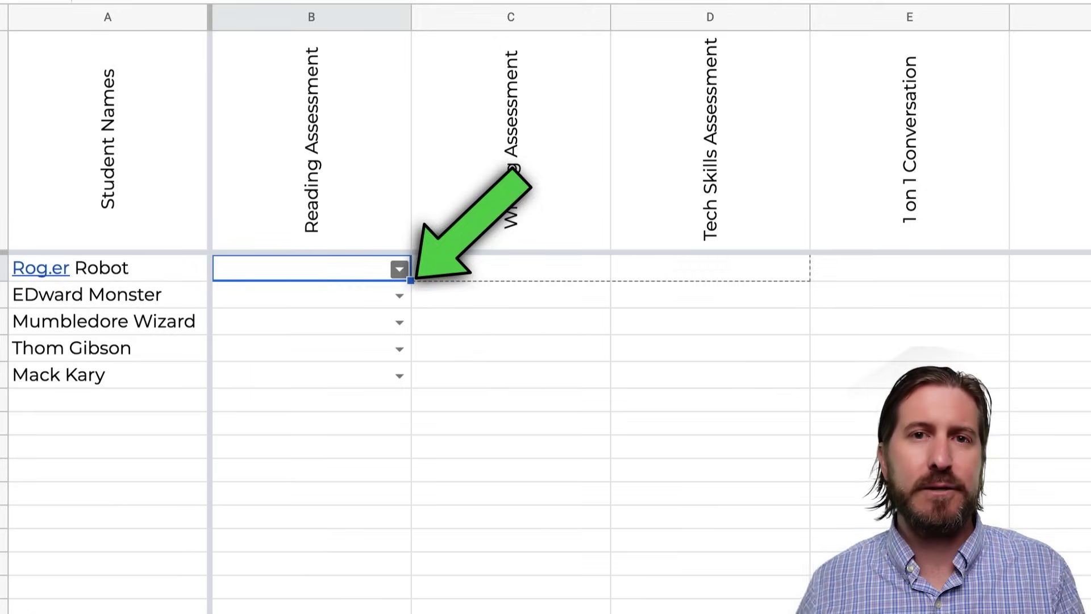
mouse_move(410, 280)
mouse_down()
mouse_move(808, 280)
mouse_move(809, 386)
mouse_up()
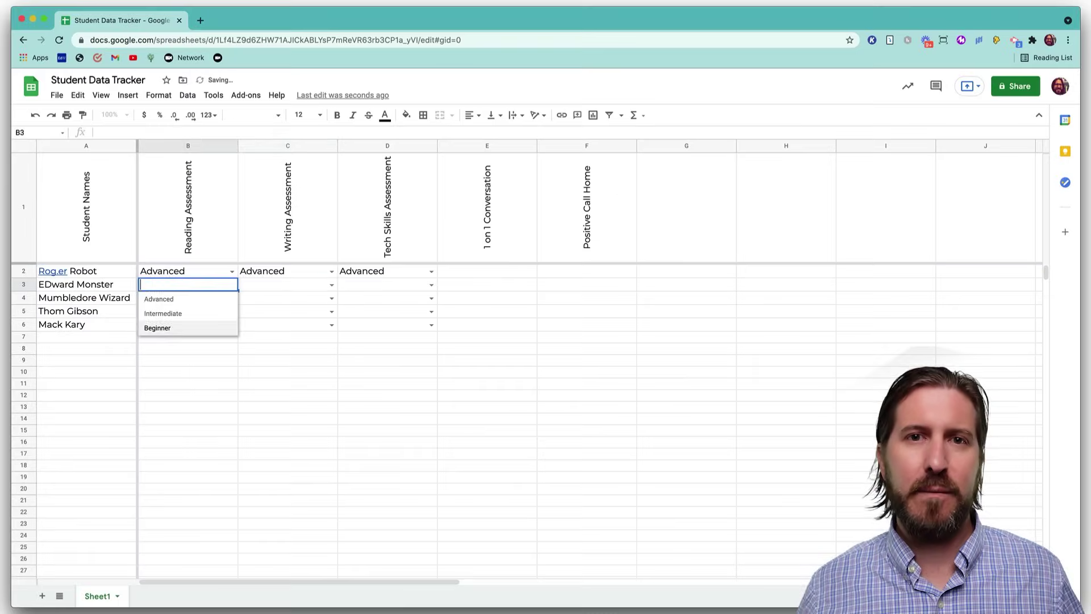
text(Beginner Intermediate	)
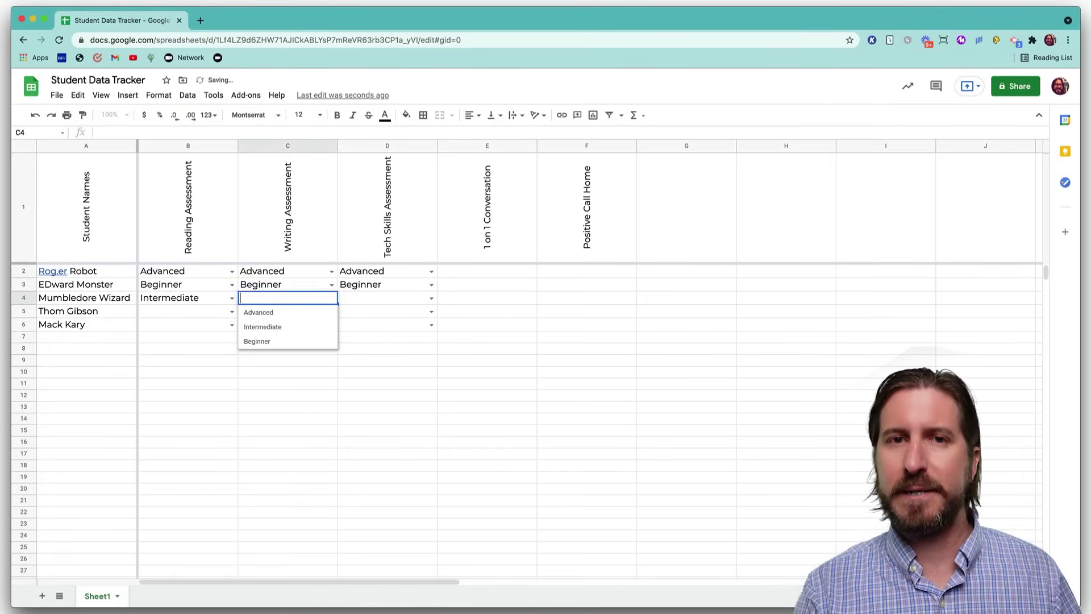
text(Advanced	Advanced)
key(Return)
text(Intermediate)
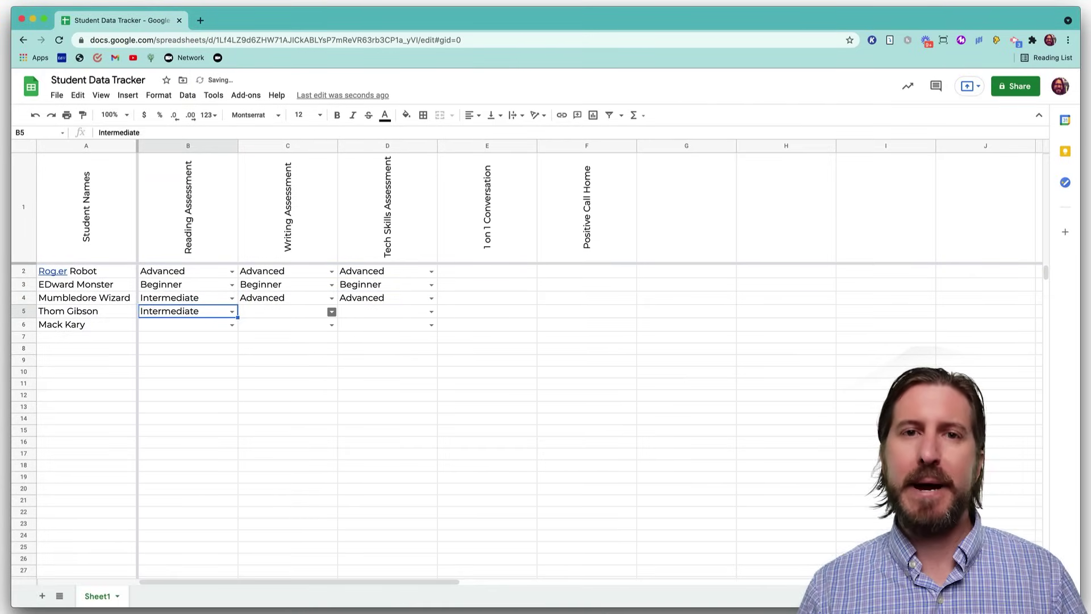
key(Tab)
text(Beginner)
key(Tab)
text(Advanced)
key(Return)
text(Advanced)
key(Tab)
text(Intermediate)
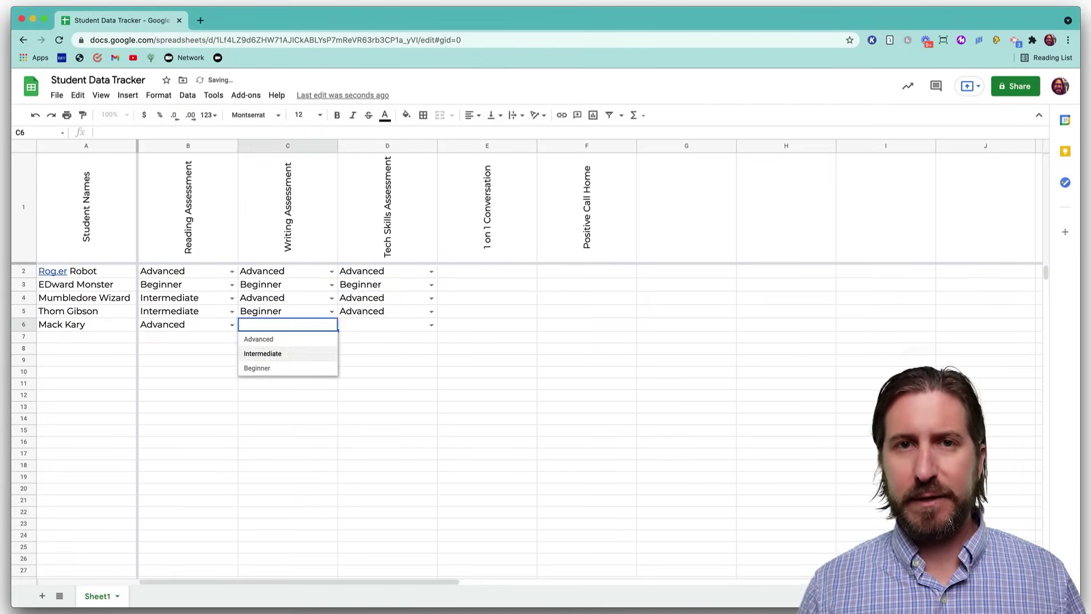
key(Tab)
text(Beginner)
key(Return)
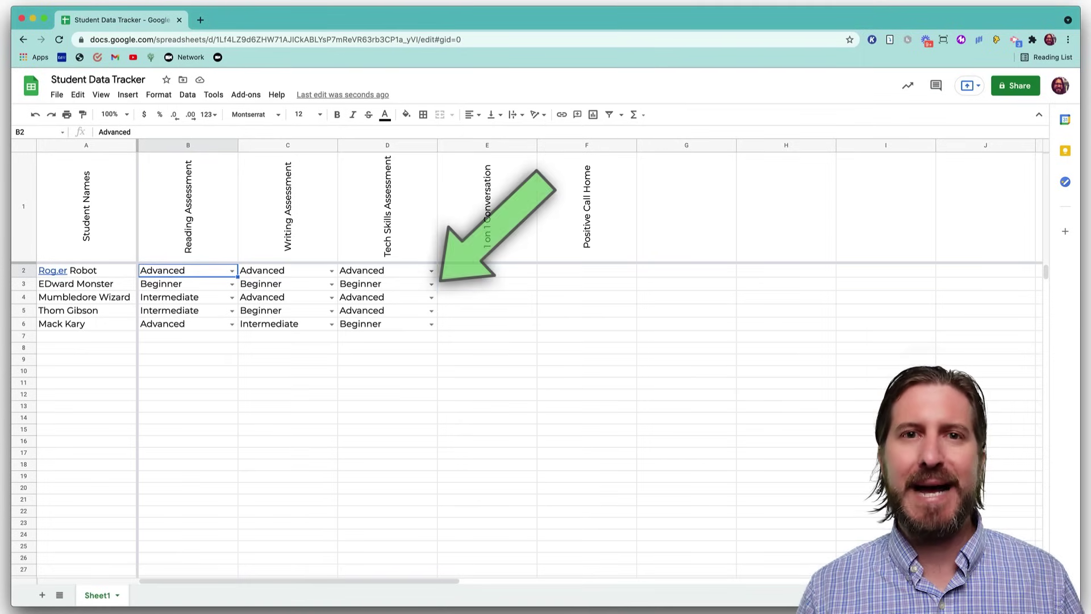
Select the assessment levels in B2:D6 and open Conditional formatting for them.
key(ctrl+shift+Right)
key(ctrl+shift+Down)
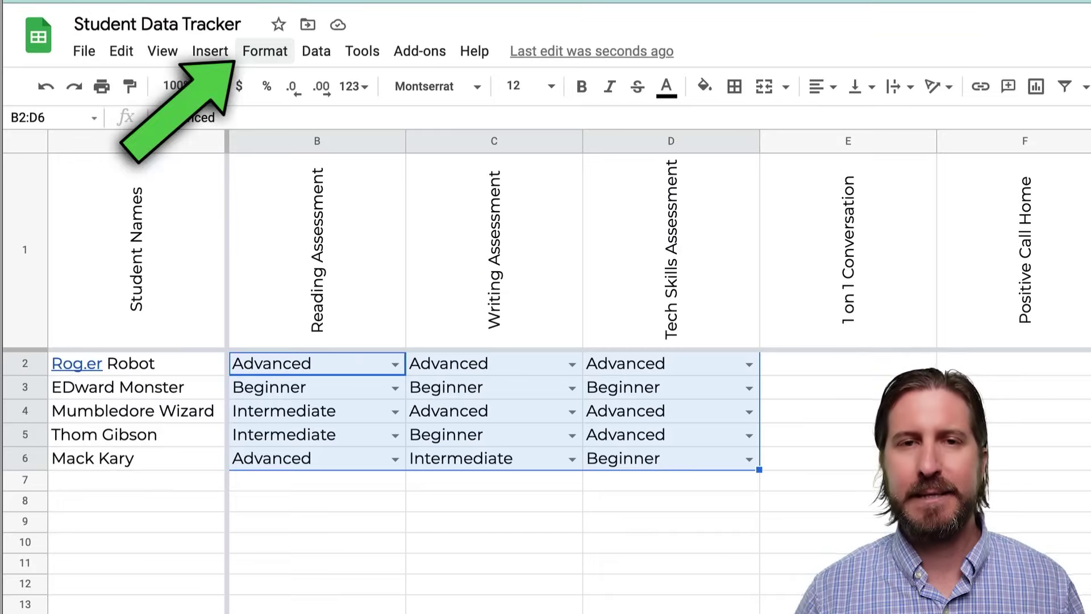
key(alt+o)
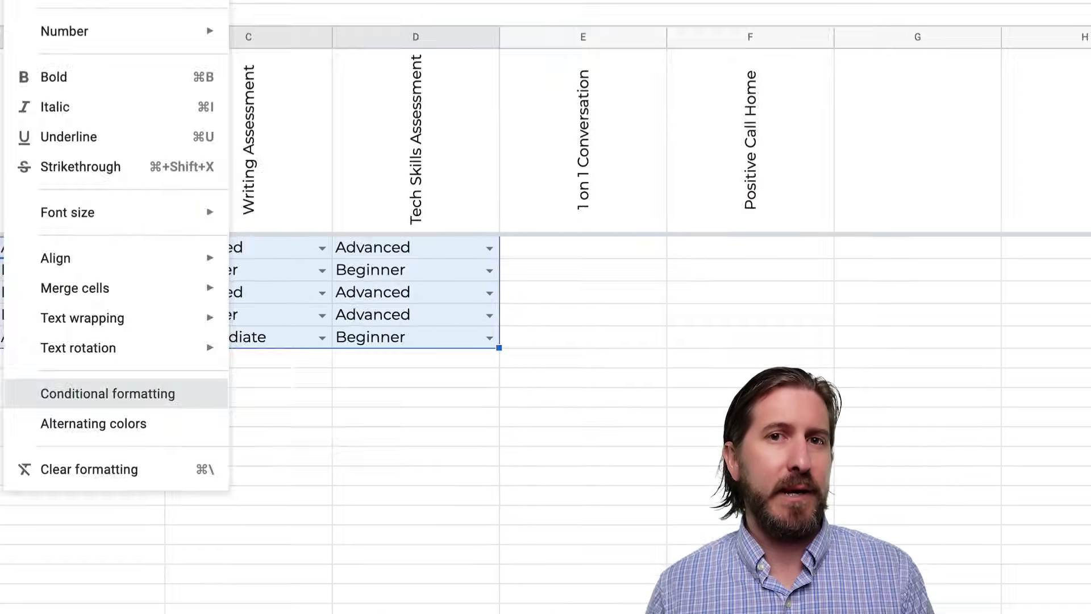
click(325, 393)
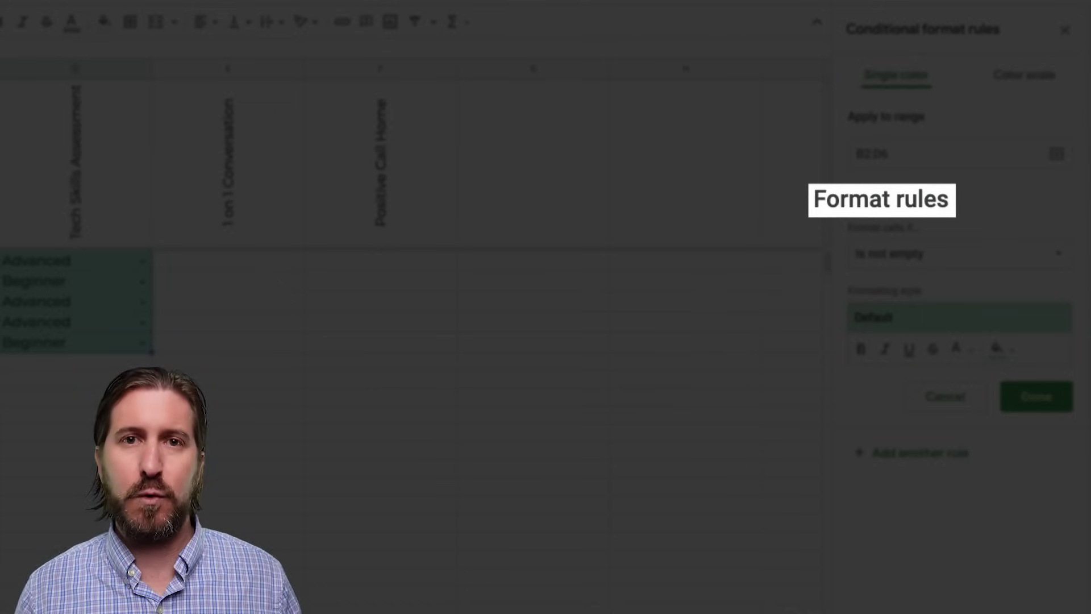
Create a 'Text contains' rule that fills Advanced cells cyan, then select its text for editing.
click(959, 252)
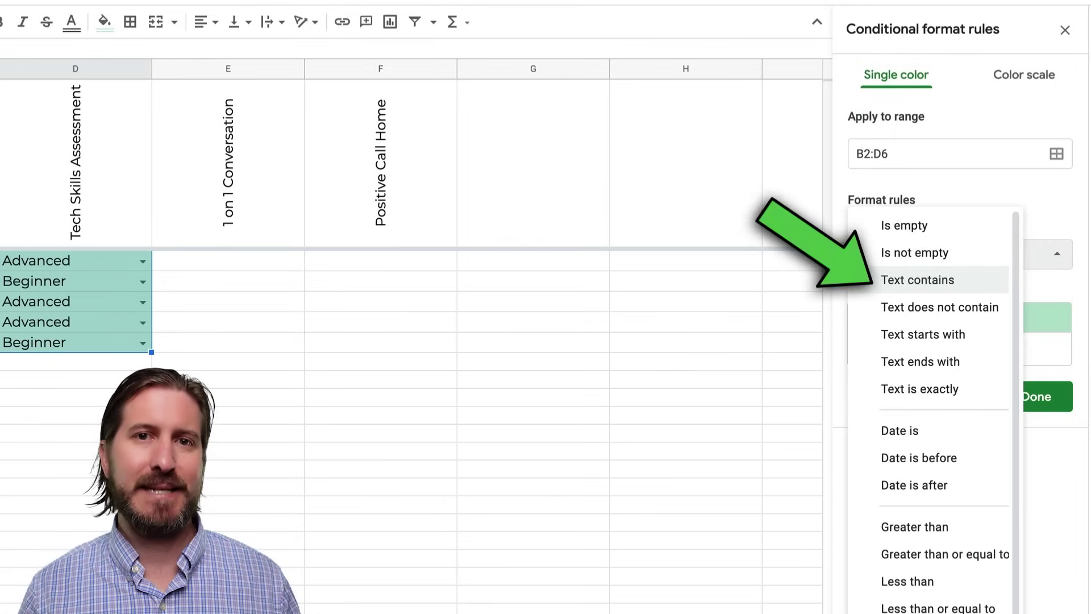
click(917, 279)
text(Advanced)
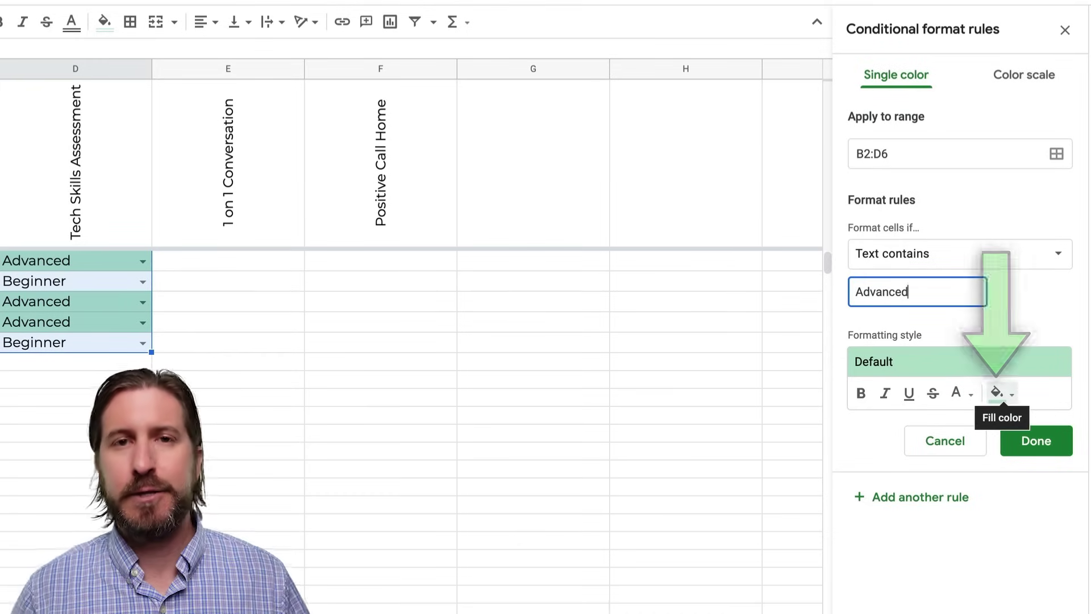
click(997, 394)
click(921, 355)
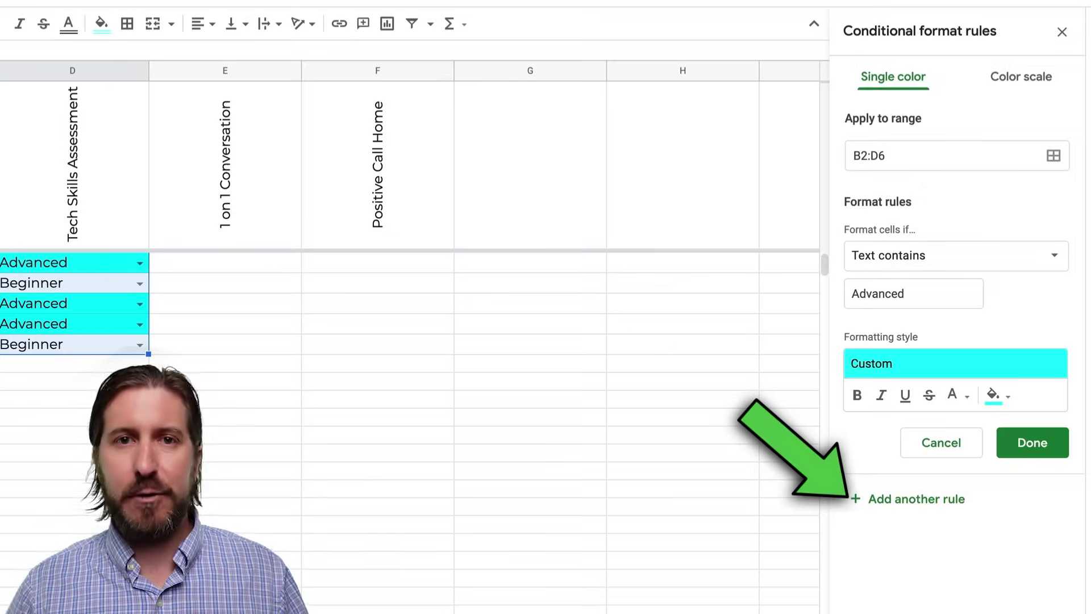
text(In)
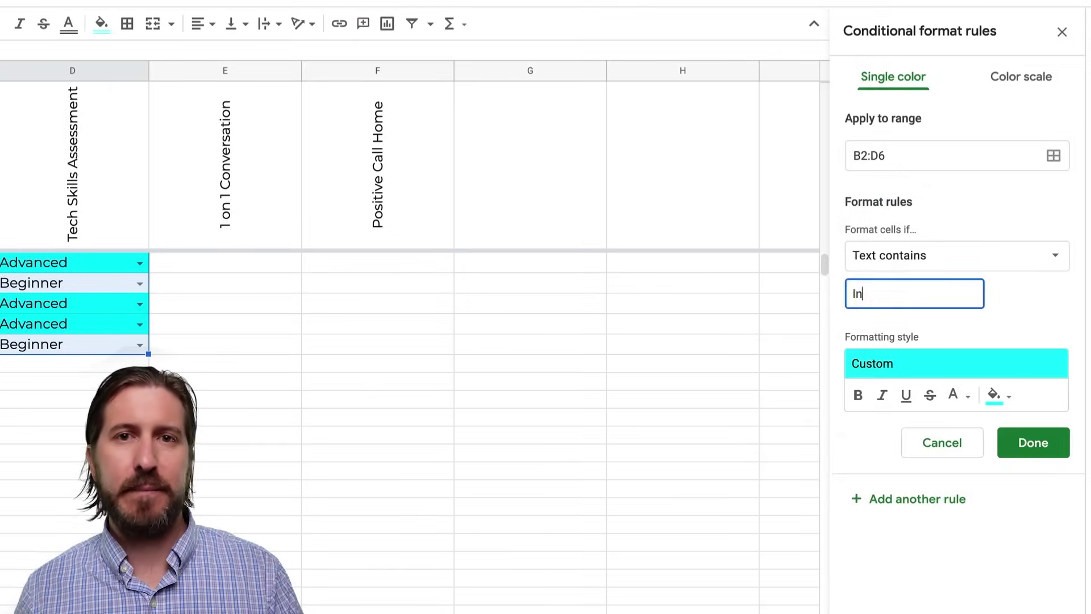
text(termediate)
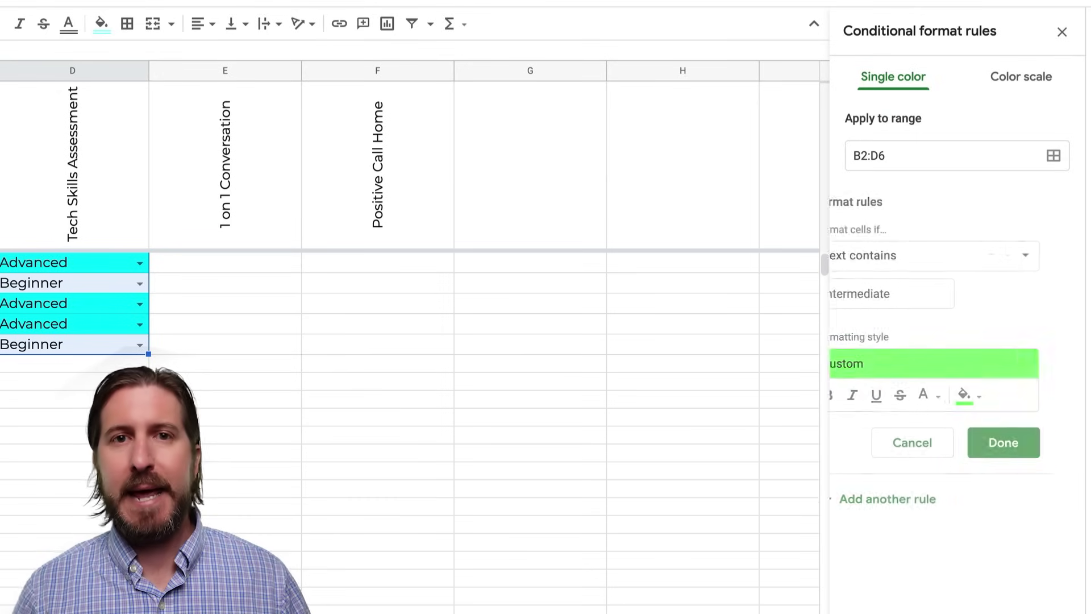
double_click(886, 294)
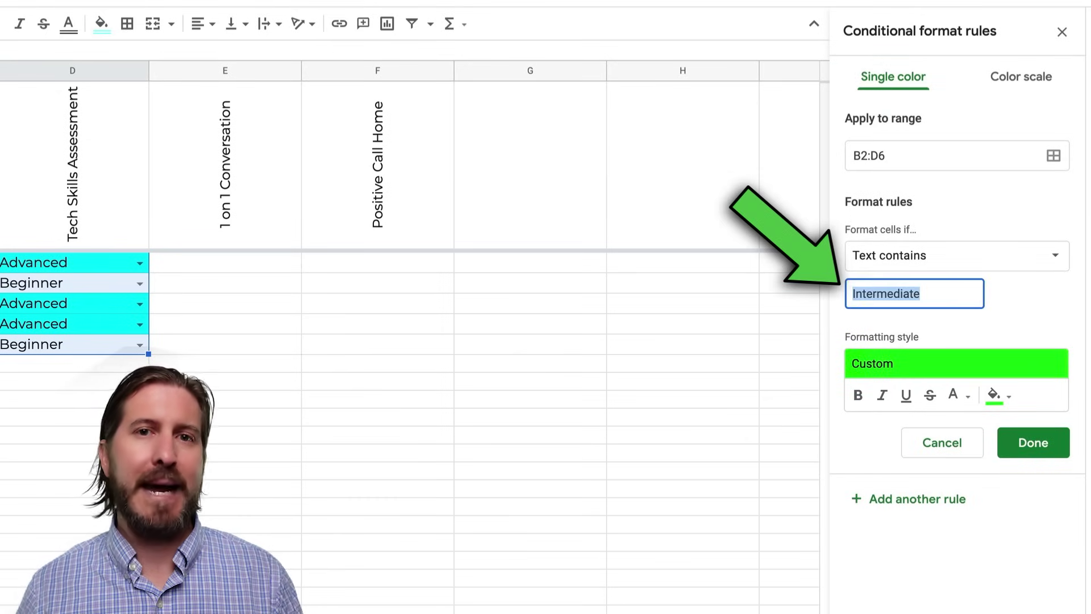
text(Beginner)
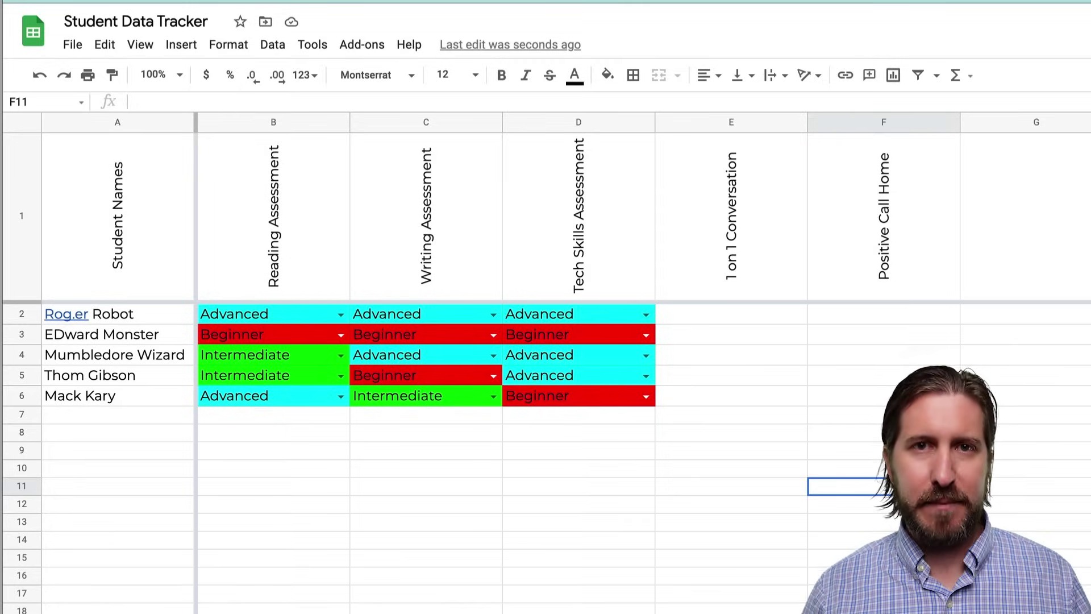
Insert checkboxes into E2:F6.
click(731, 314)
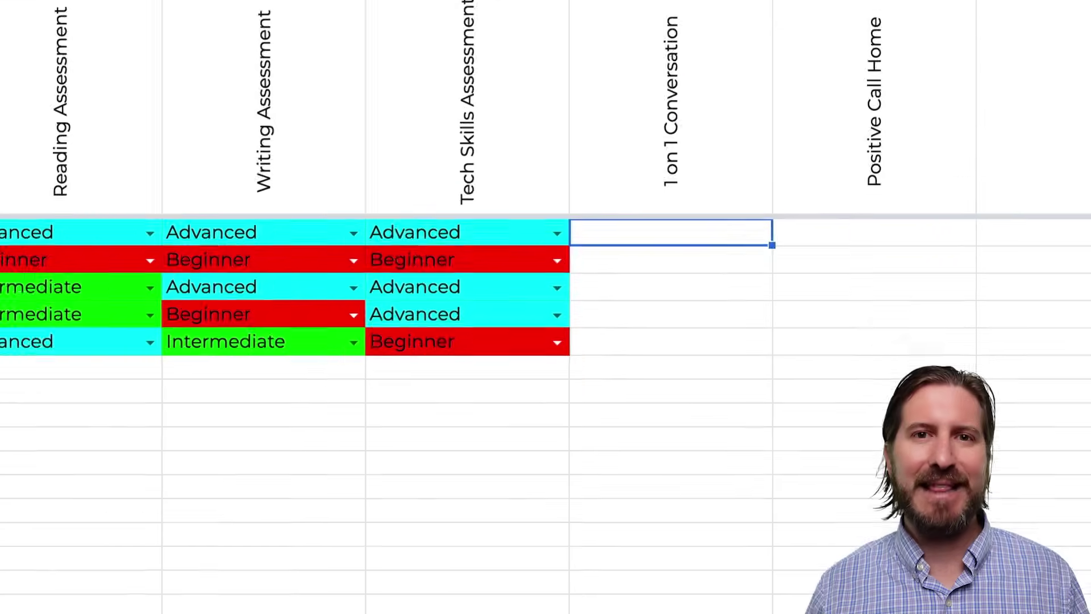
drag(730, 314, 883, 396)
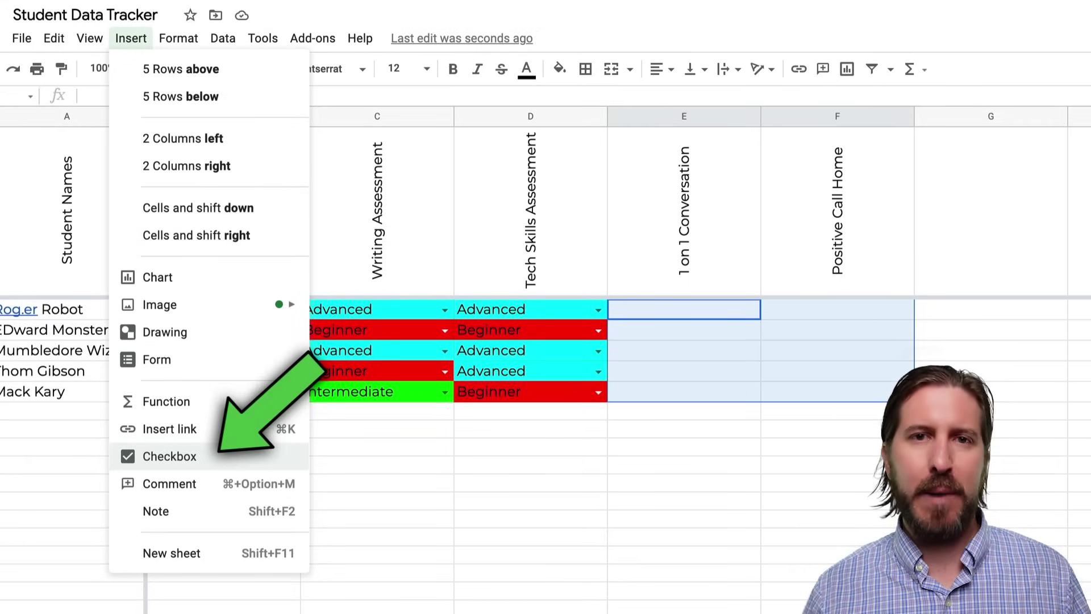
click(169, 457)
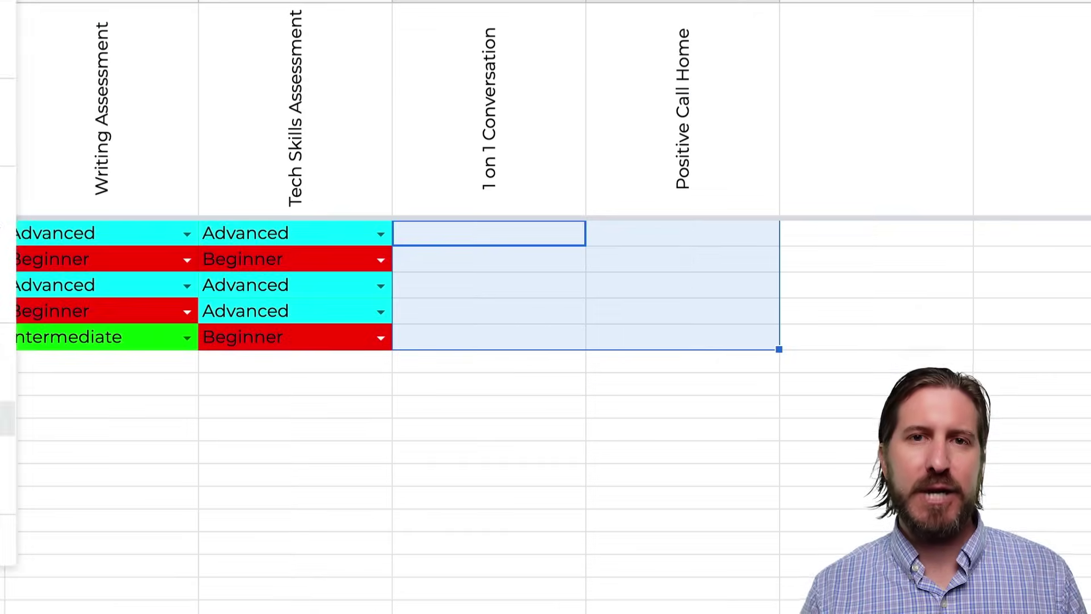
Tick 1 on 1 Conversation for Roger Robot, Mumbledore Wizard and Mack Kary.
click(489, 233)
click(488, 285)
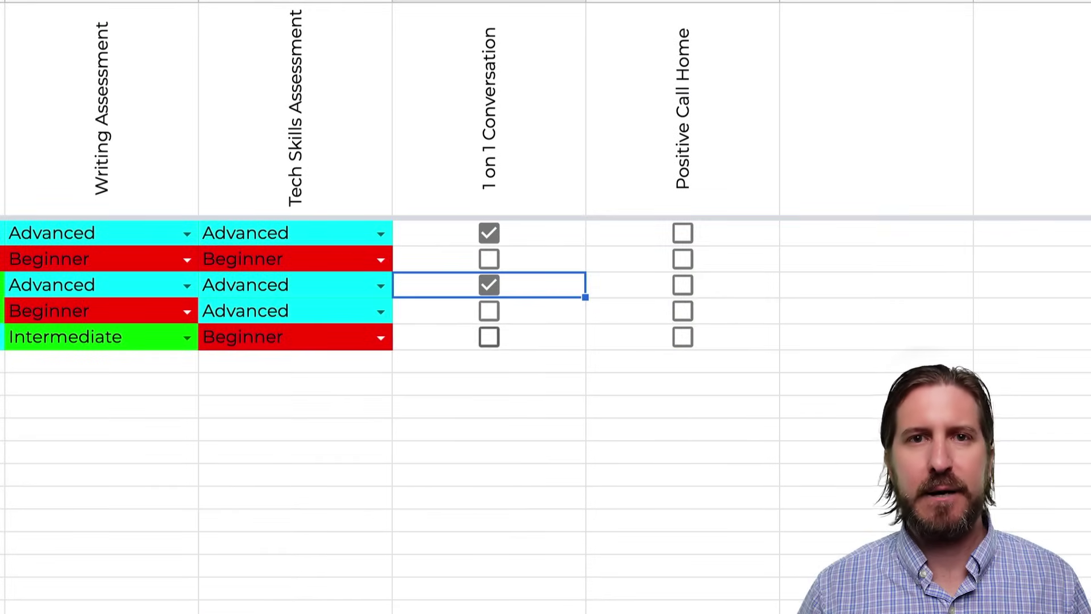
click(488, 337)
Tick Positive Call Home for Roger Robot, Mumbledore Wizard, Thom Gibson and Mack Kary.
click(732, 232)
click(682, 233)
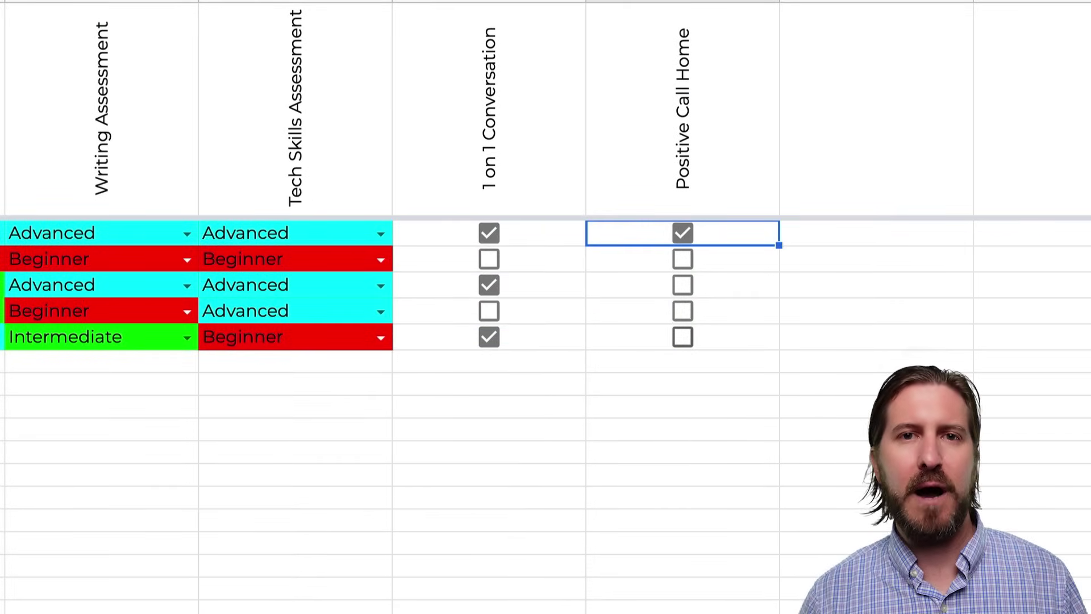
click(681, 285)
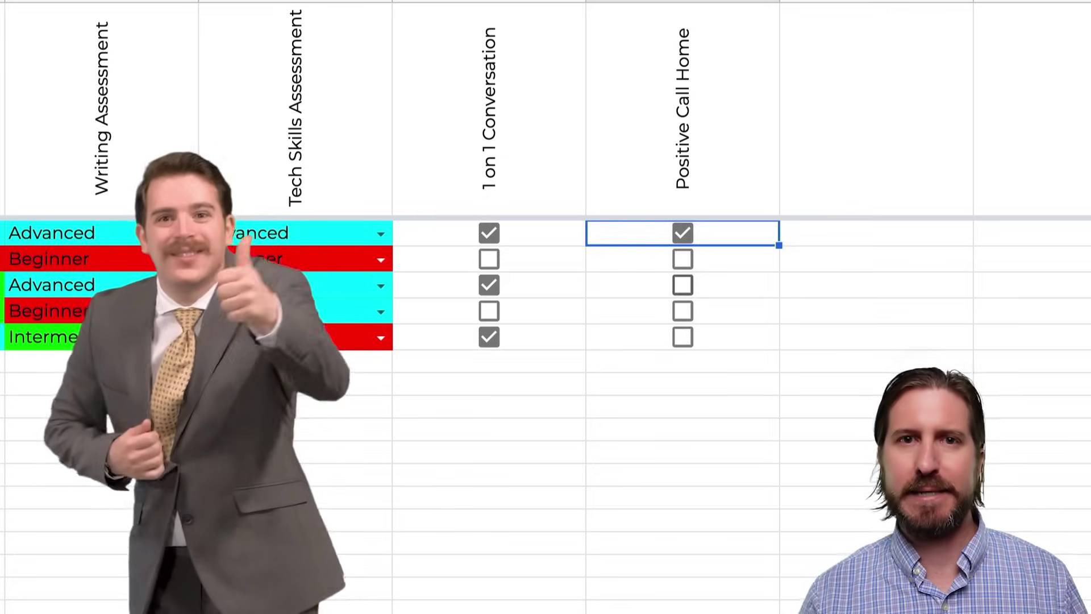
click(682, 310)
click(682, 337)
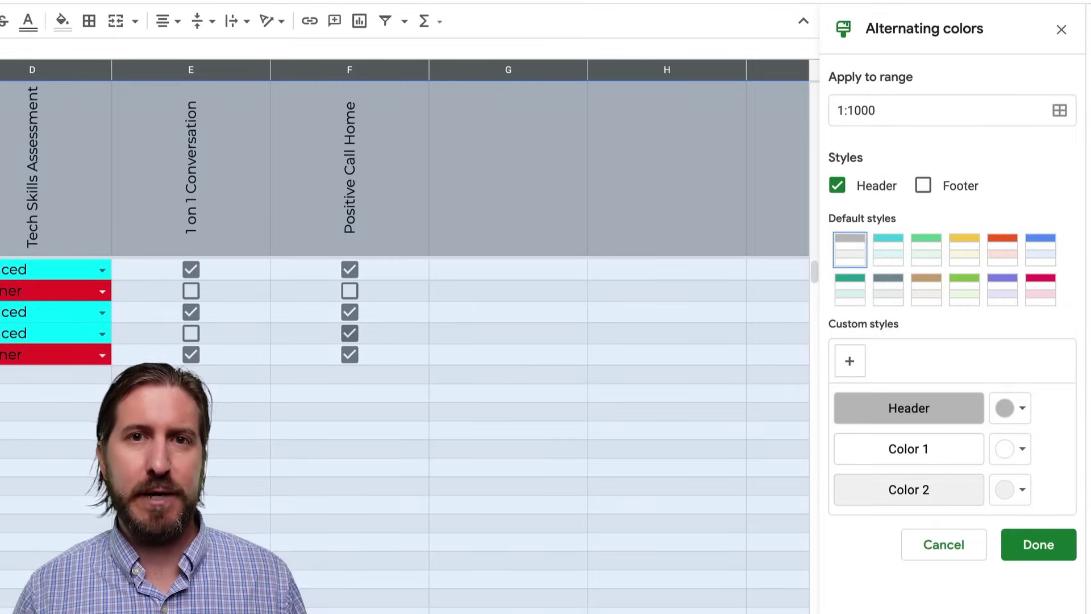
Apply the teal default alternating colour style.
click(888, 249)
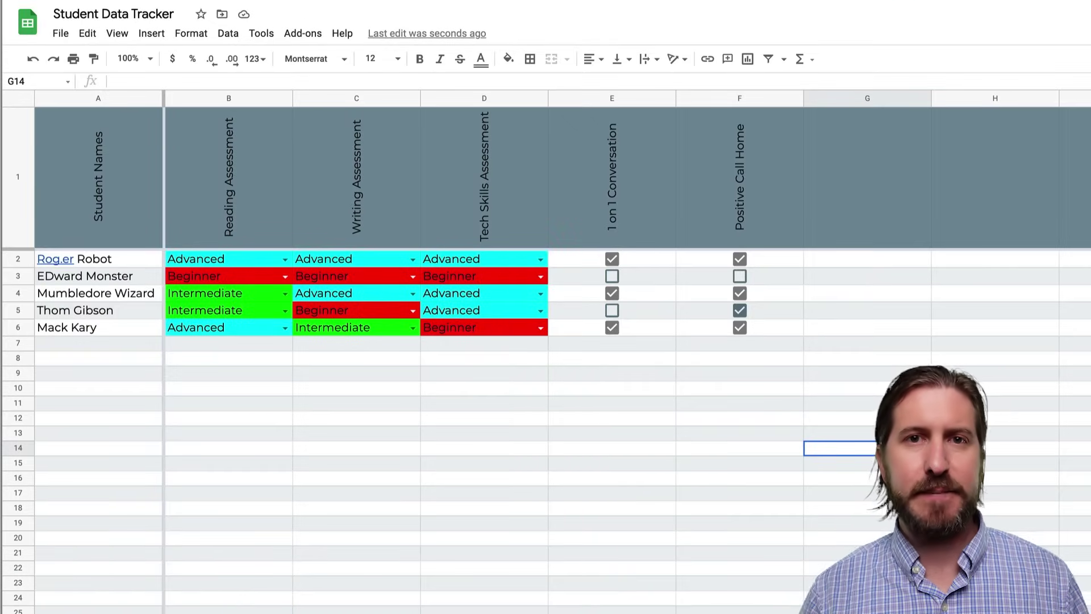
Bold the header row and give every header cell thick black borders.
click(18, 177)
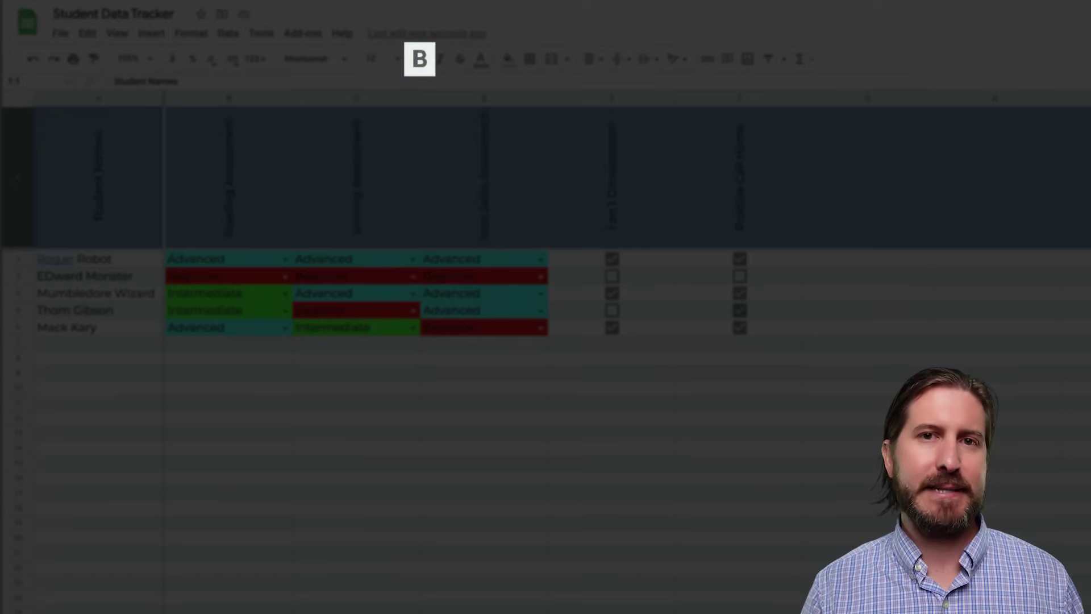
key(ctrl+b)
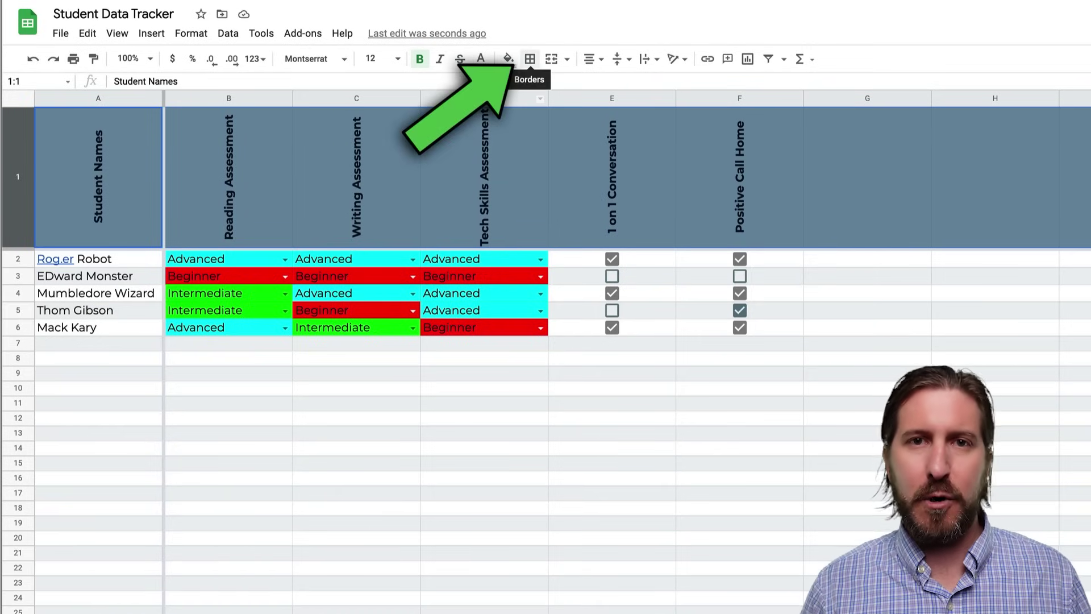
click(530, 58)
click(535, 86)
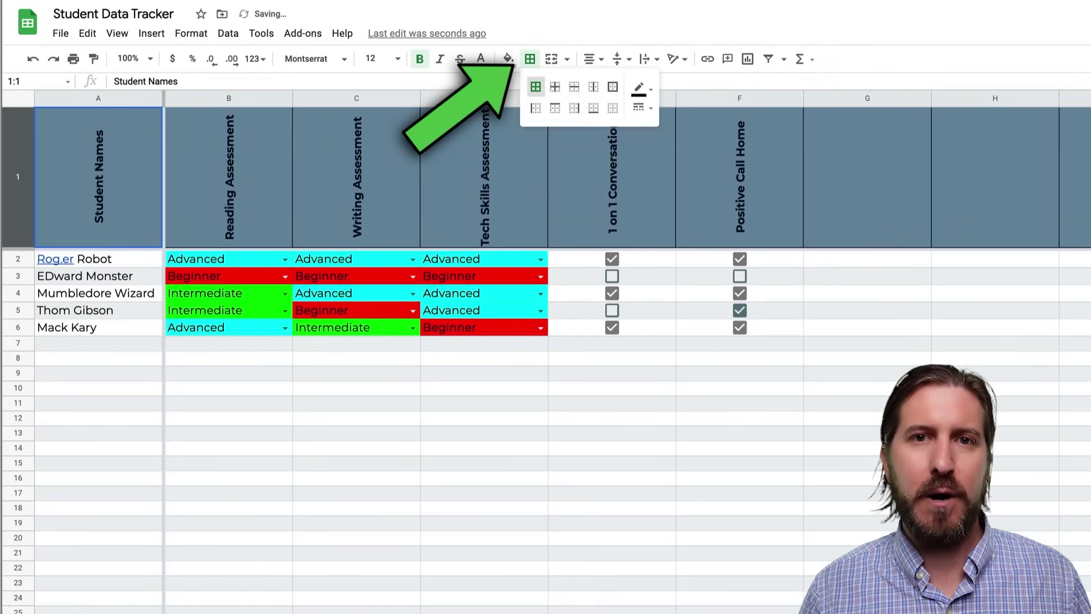
click(639, 87)
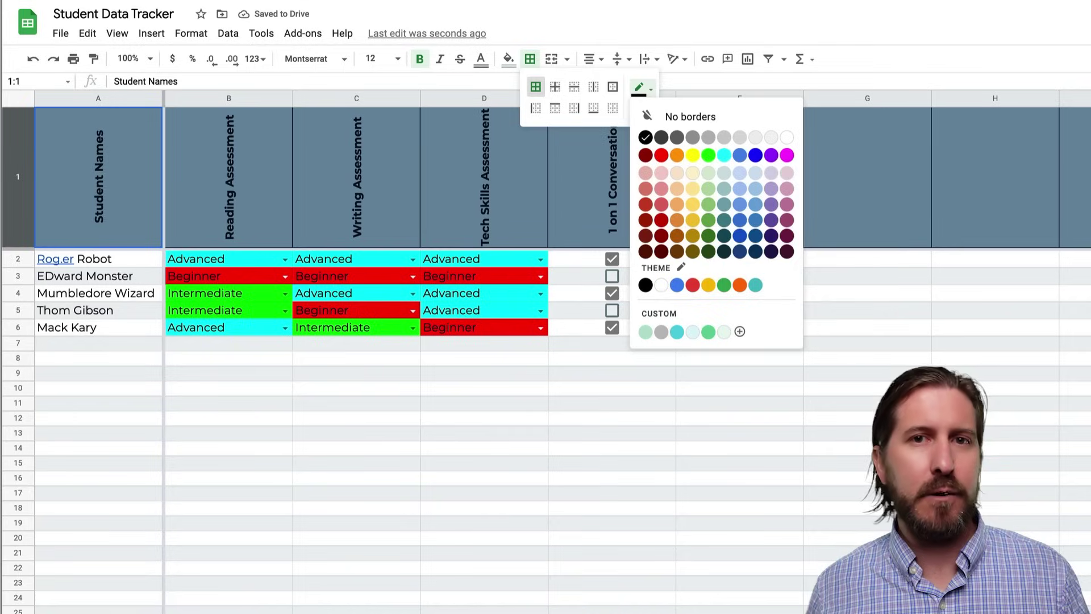
click(639, 108)
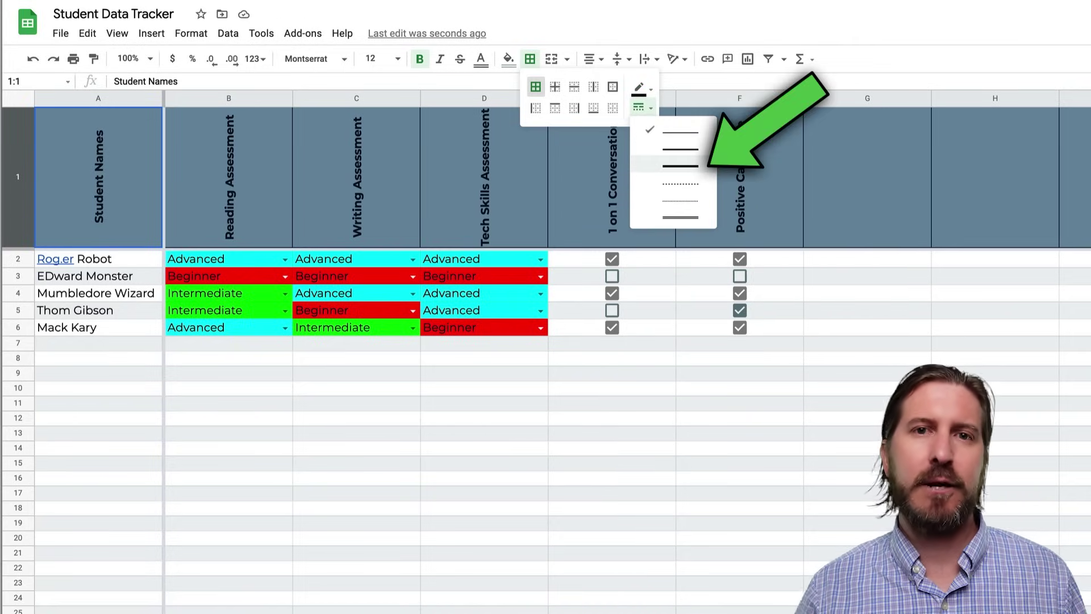
click(681, 165)
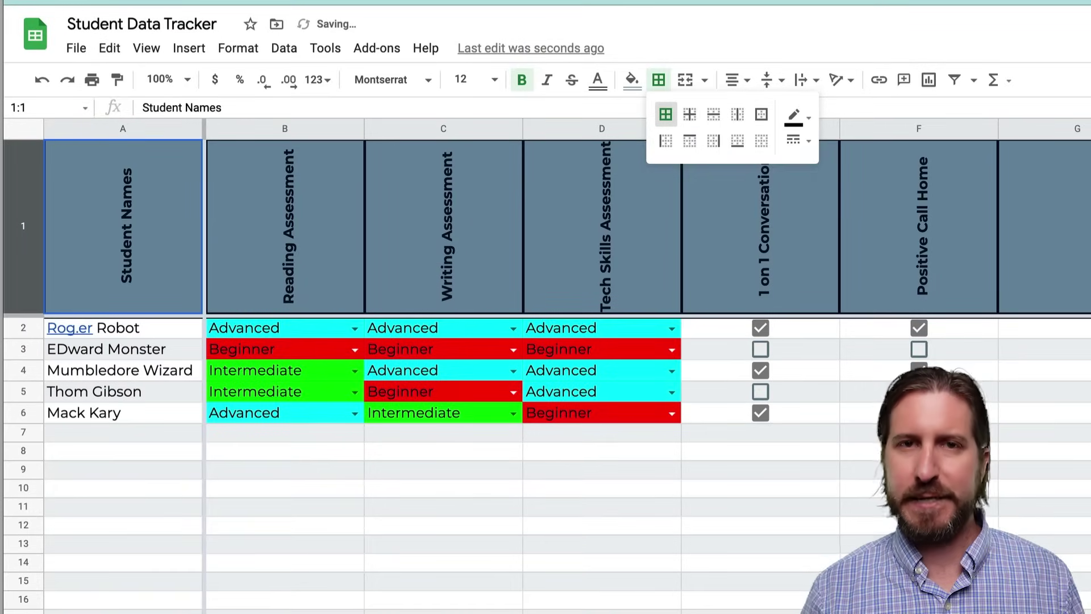
click(1044, 370)
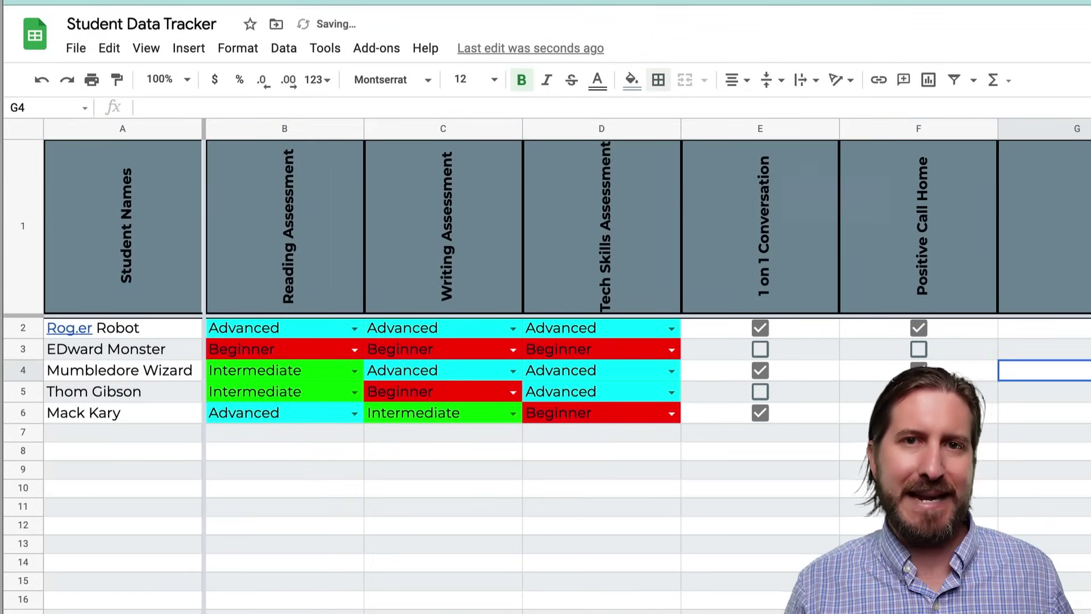
Select column A and browse its border line styles without applying any.
click(94, 327)
click(122, 129)
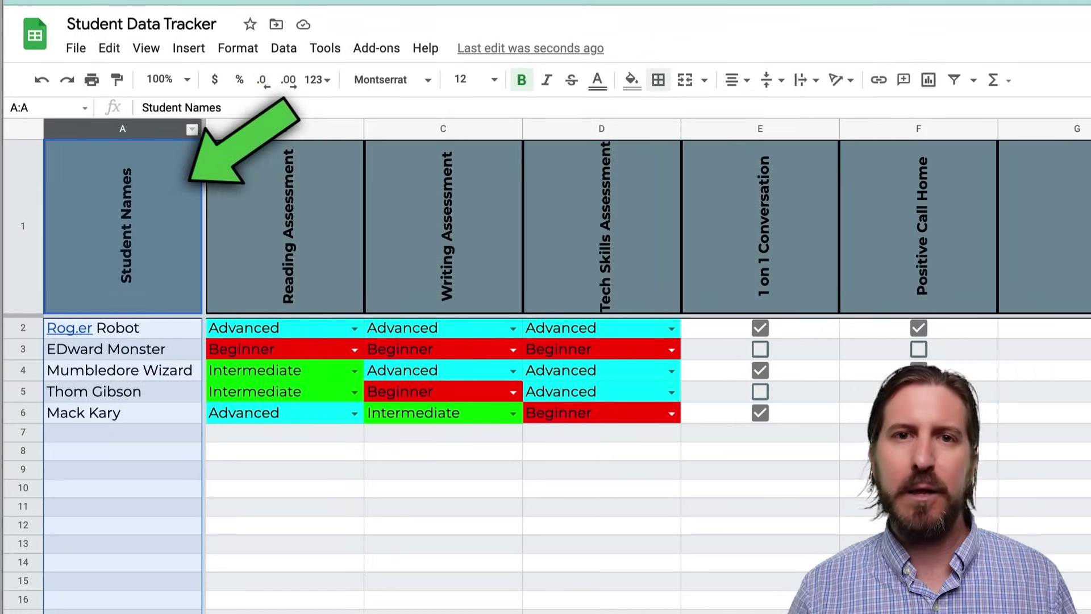
click(658, 79)
click(794, 141)
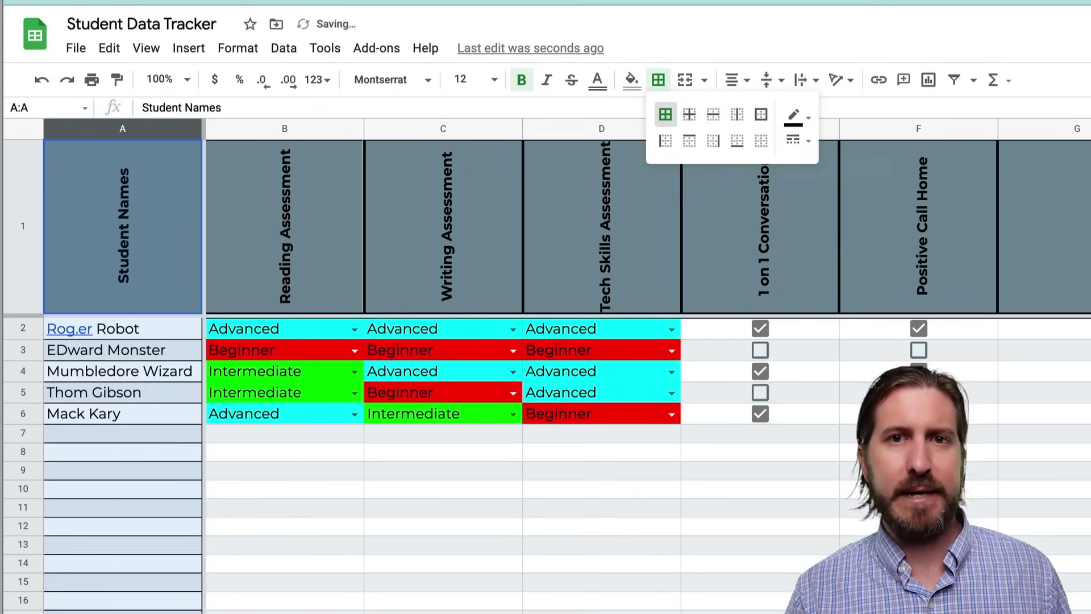
click(759, 544)
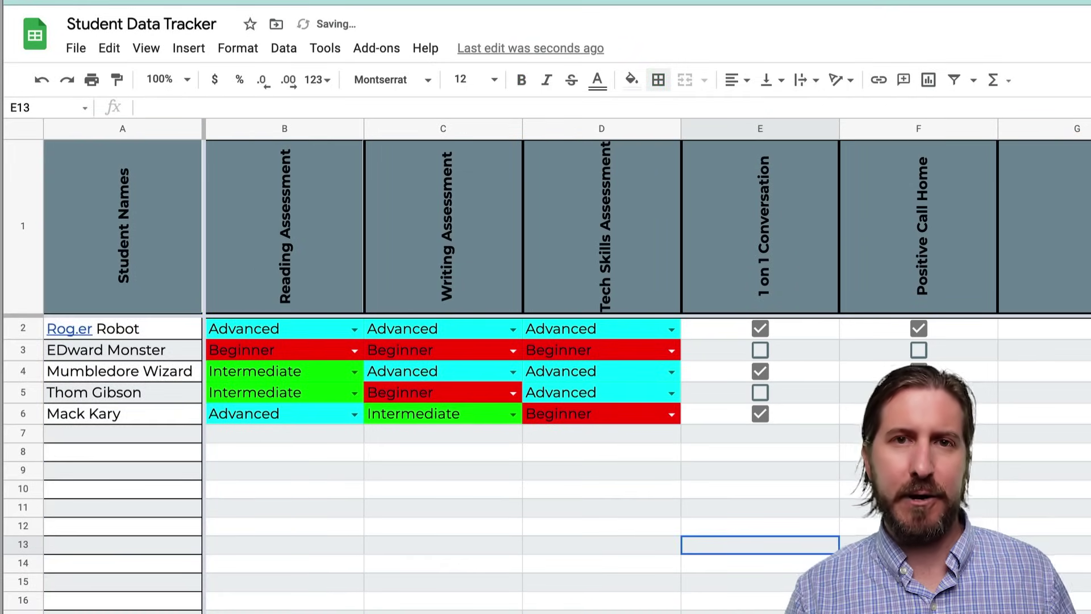
Set the Student Names column text to size 14.
click(123, 128)
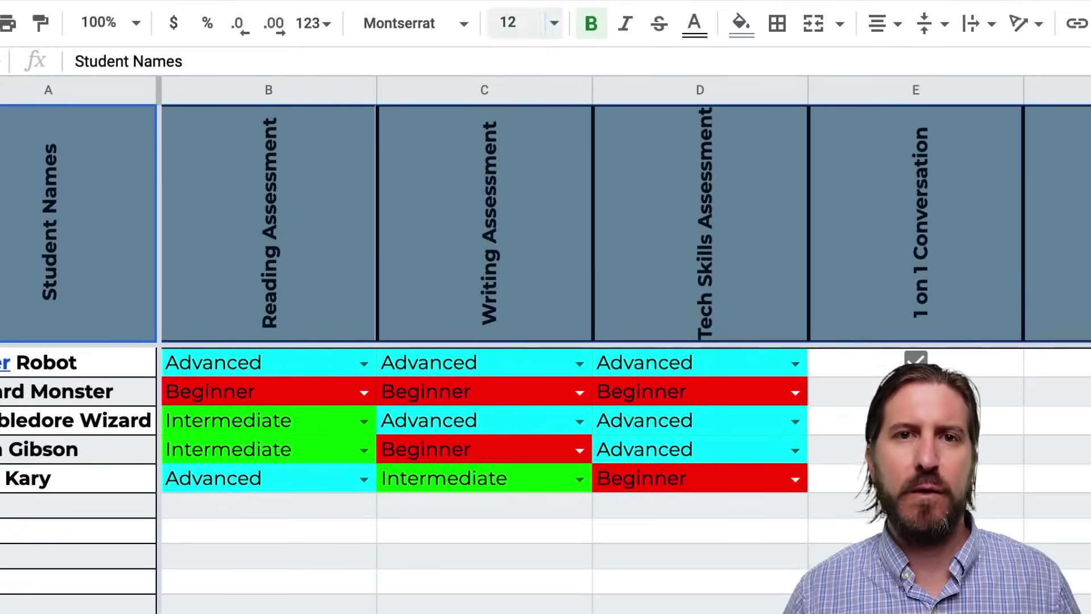
click(554, 23)
click(511, 336)
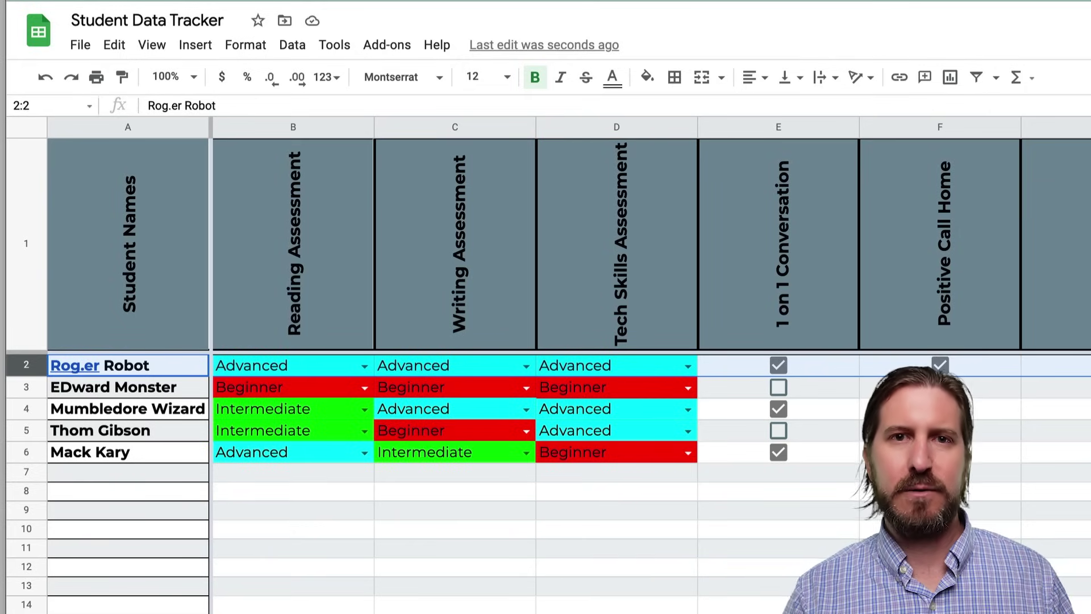
Insert a blank column right of column A, headed First Names and Last Names.
click(454, 567)
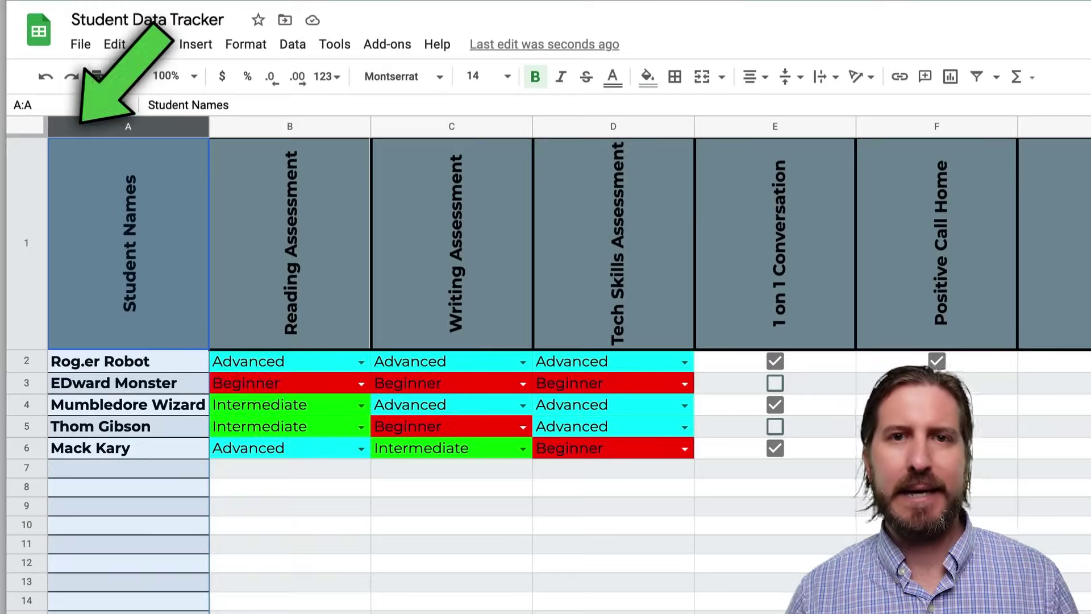
right_click(107, 127)
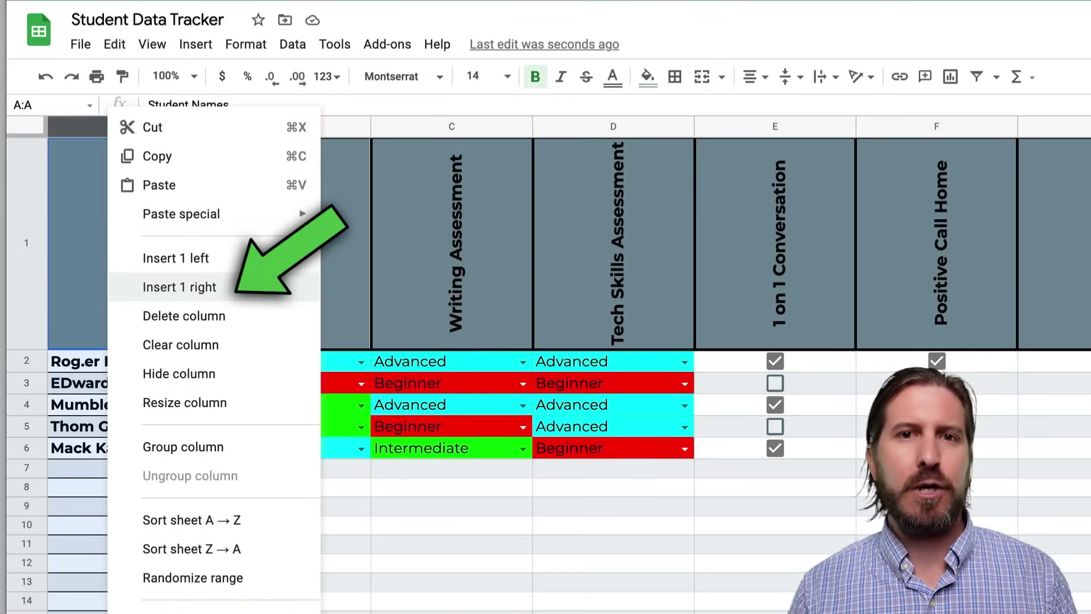
click(179, 286)
text(First)
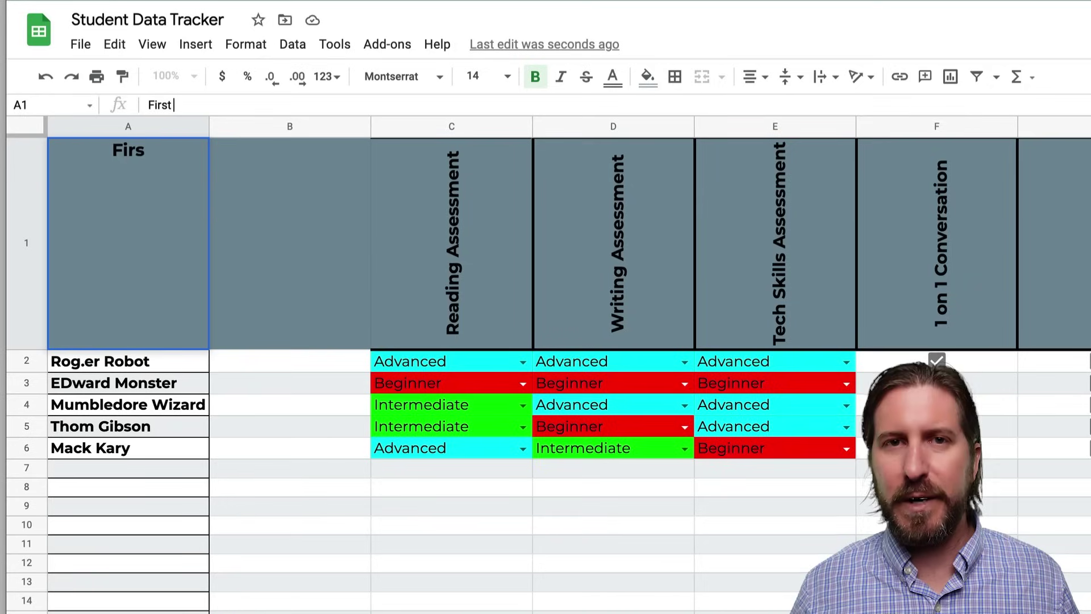
text( Names)
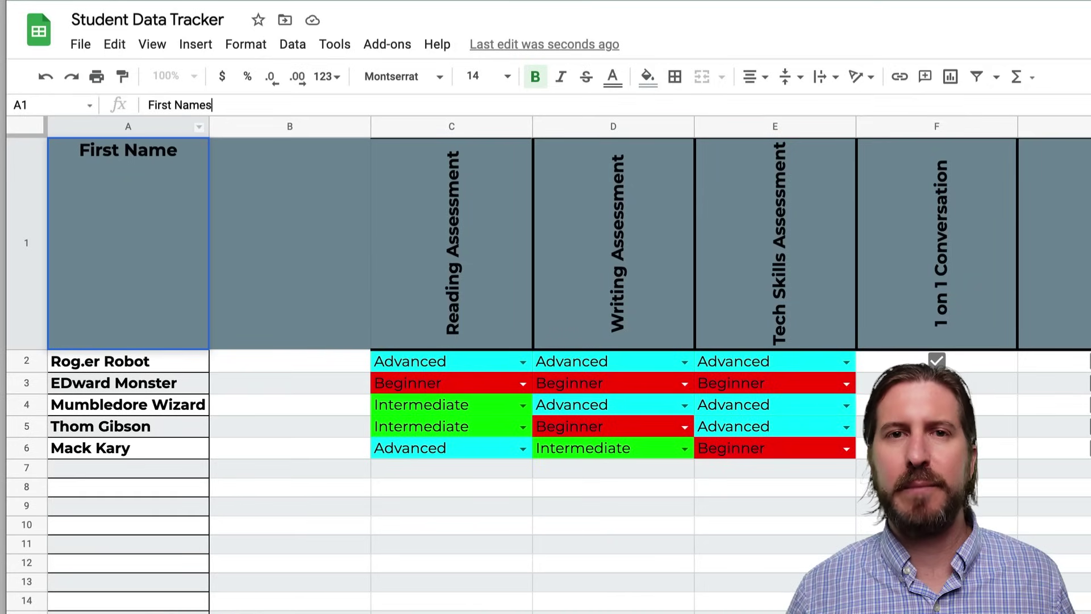
key(Tab)
text(Last Na)
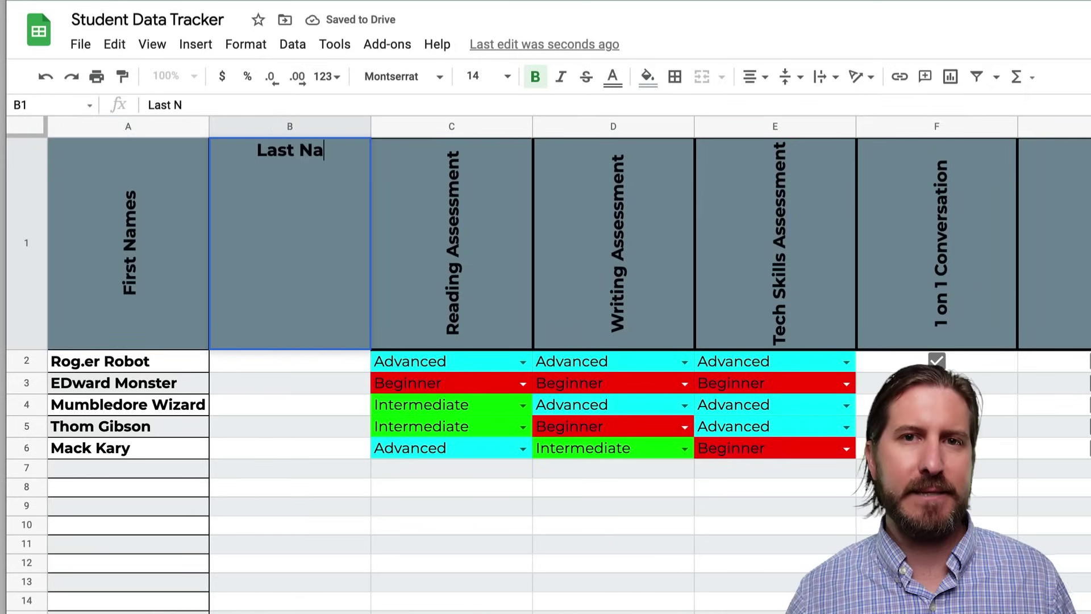
text(mes)
click(128, 126)
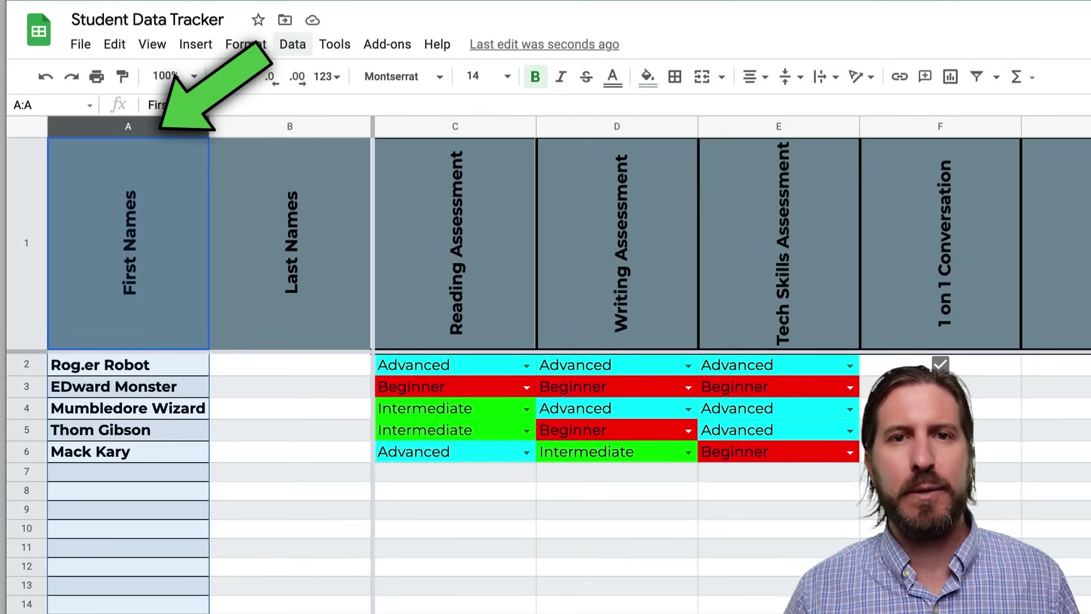
Split the names in column A into columns using Space as the separator.
click(292, 44)
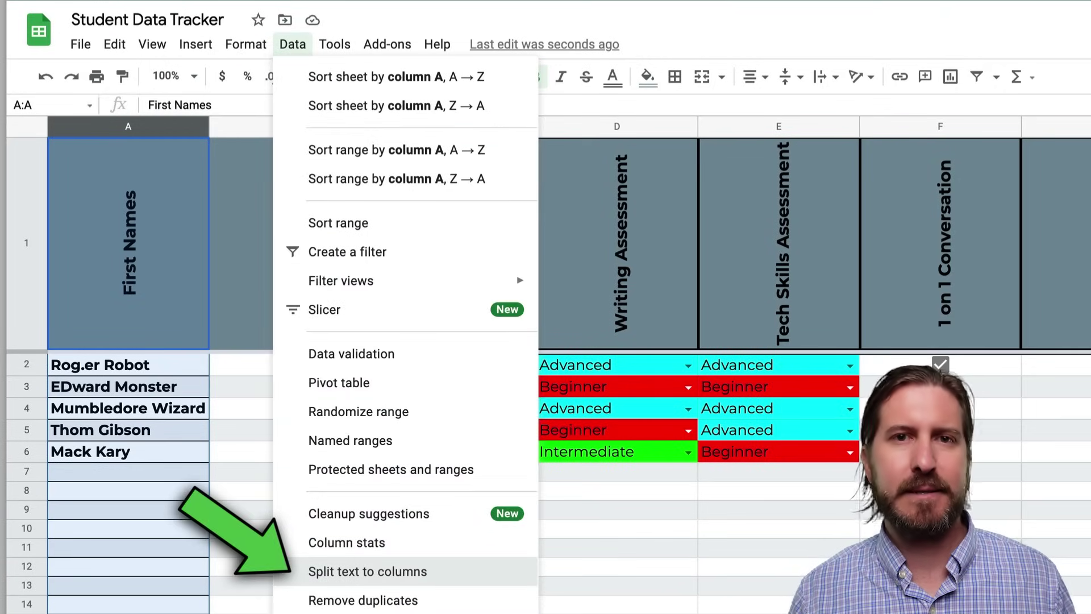
click(367, 571)
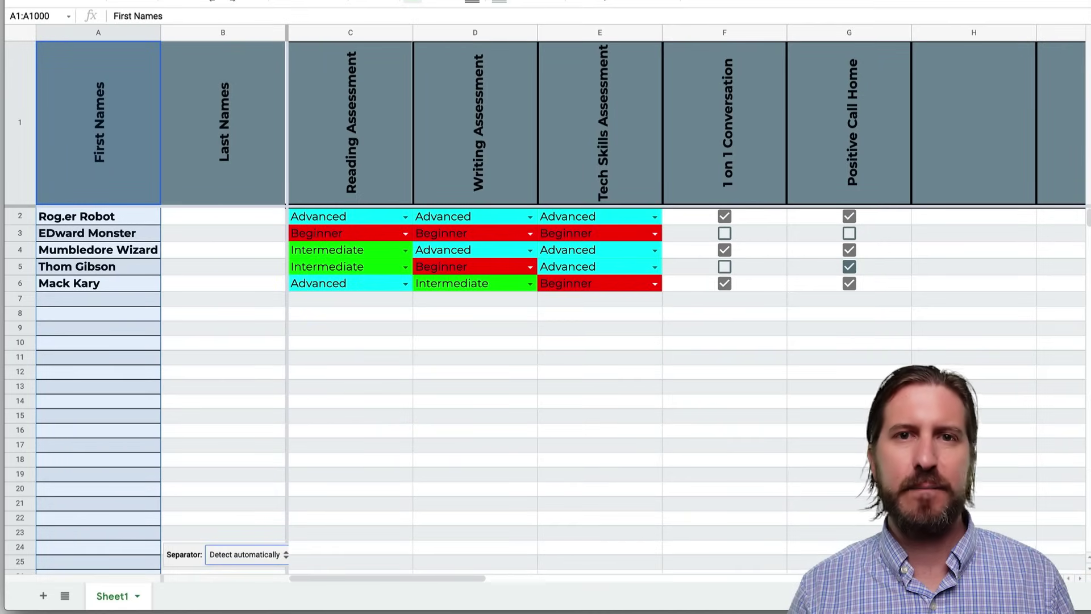
click(248, 554)
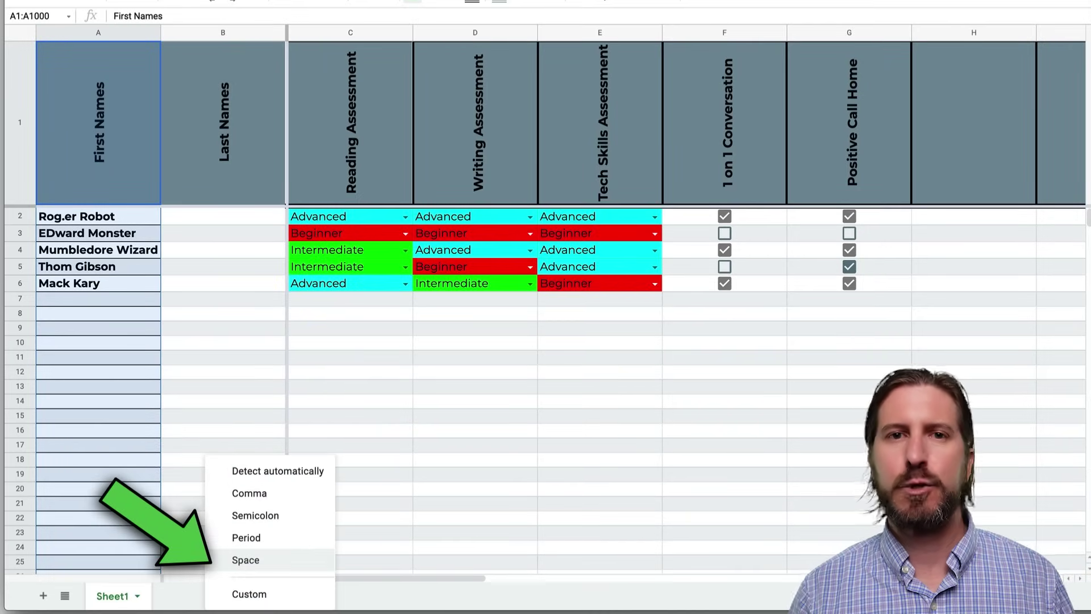
click(246, 559)
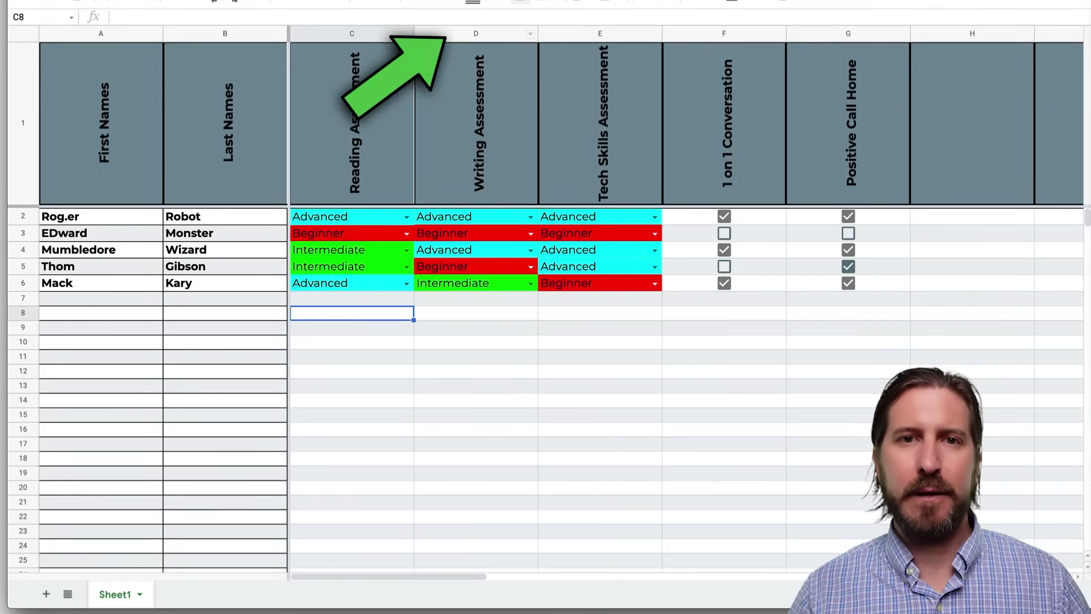
Sort the sheet A to Z by the Writing Assessment column D.
click(465, 34)
right_click(465, 34)
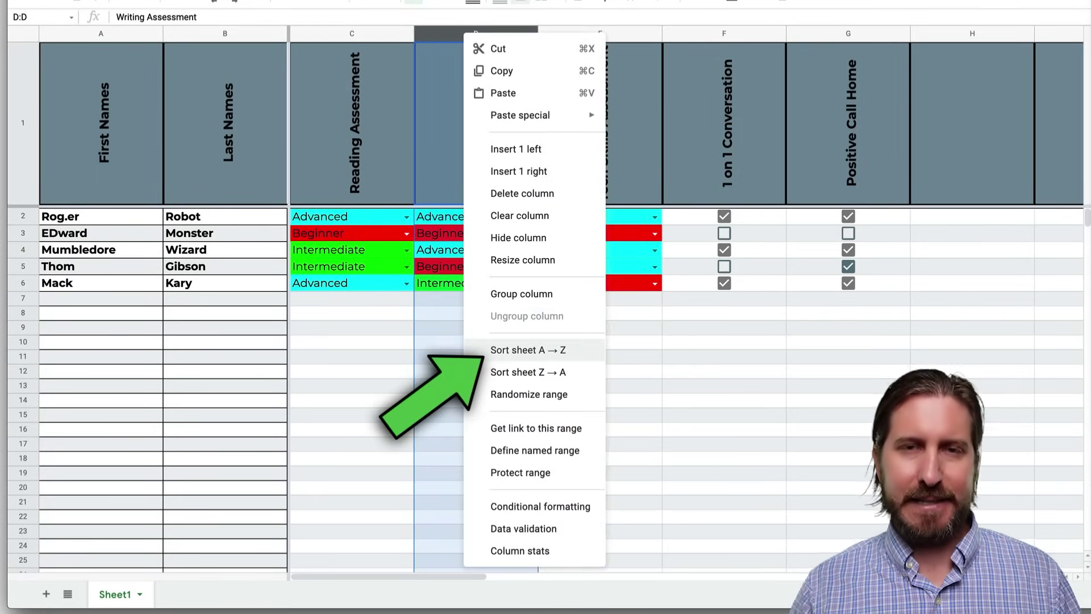
click(528, 350)
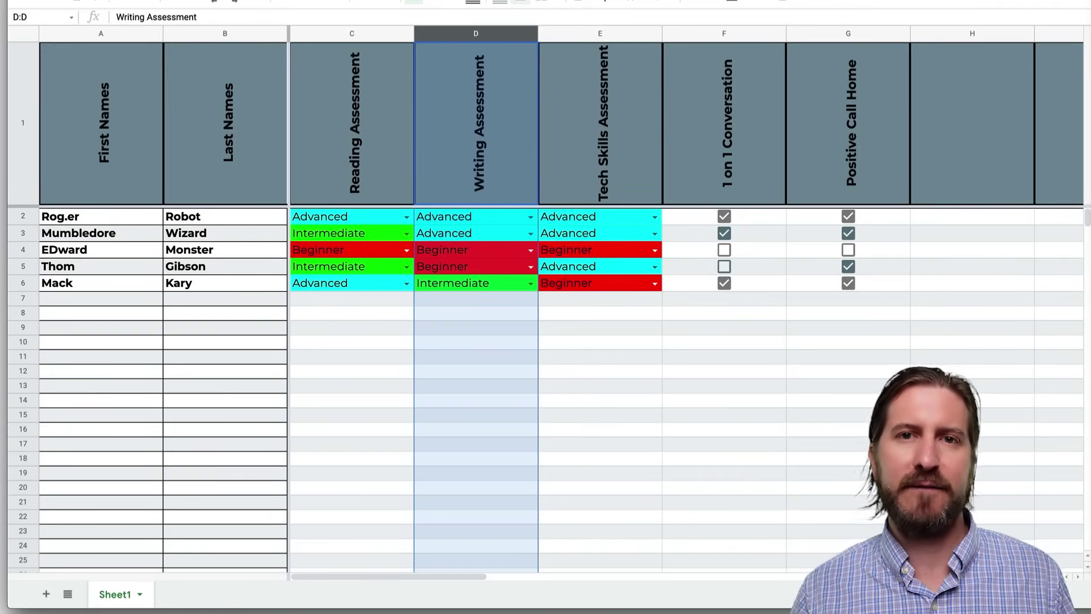
click(600, 371)
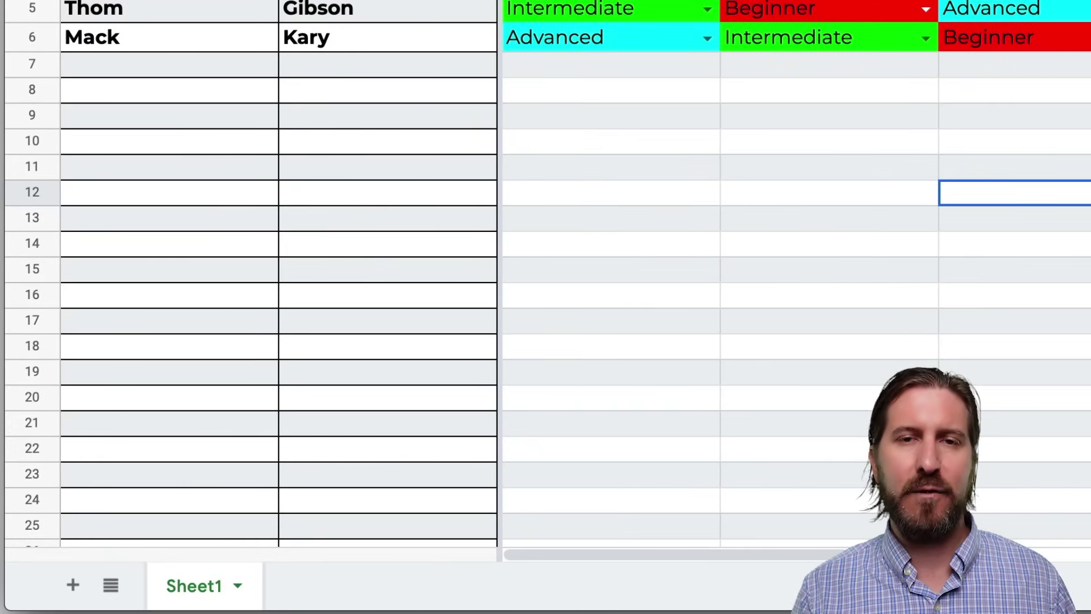
Rename Sheet1 to Mr Kary's and duplicate it.
double_click(195, 586)
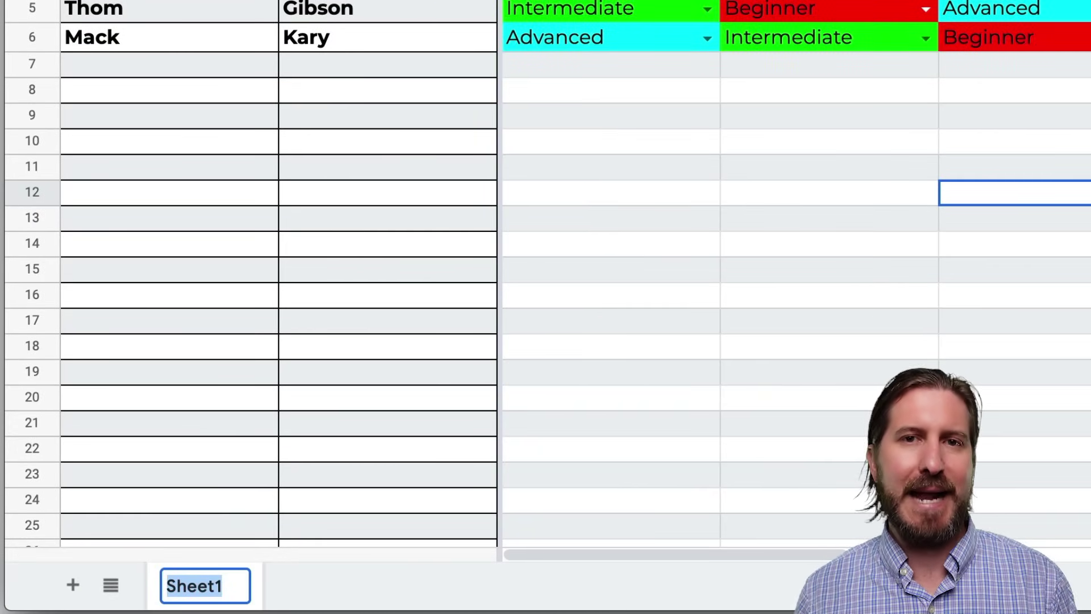
text(Mr K)
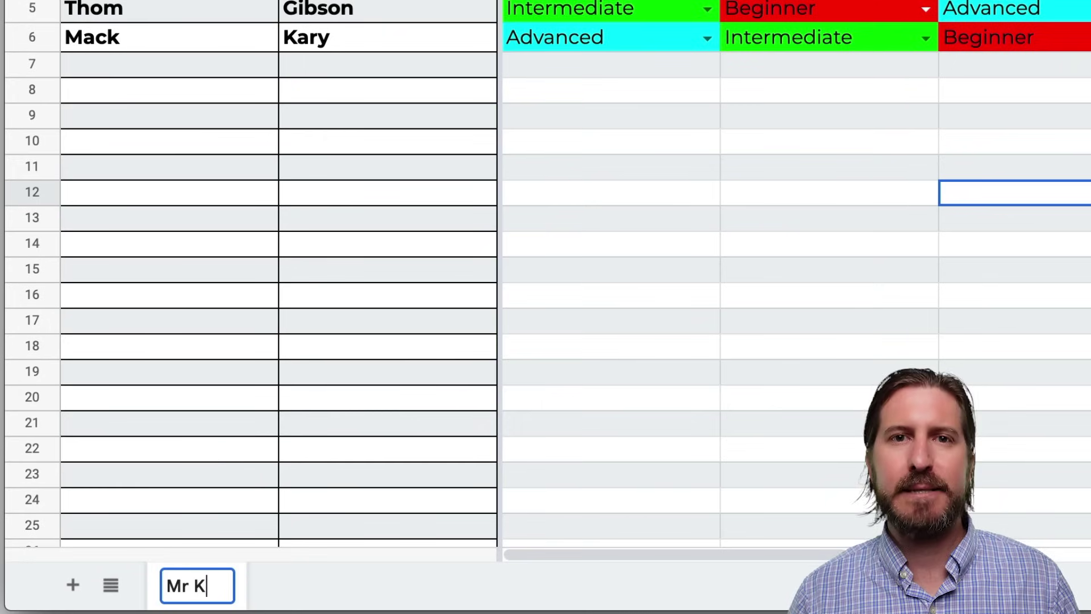
text(ary's)
key(Return)
click(261, 585)
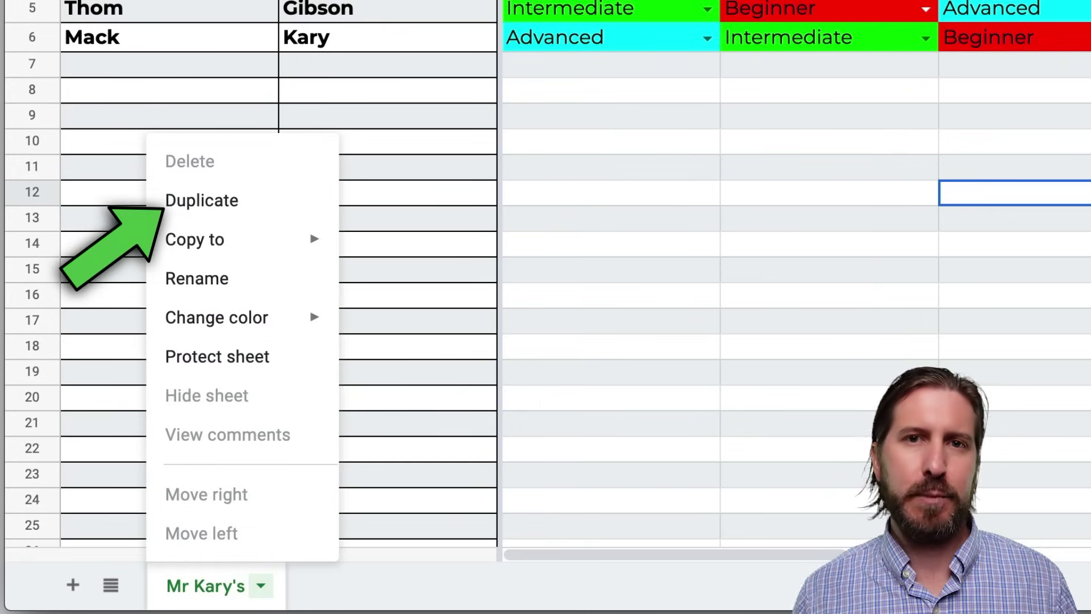
click(201, 201)
text(Mr. G)
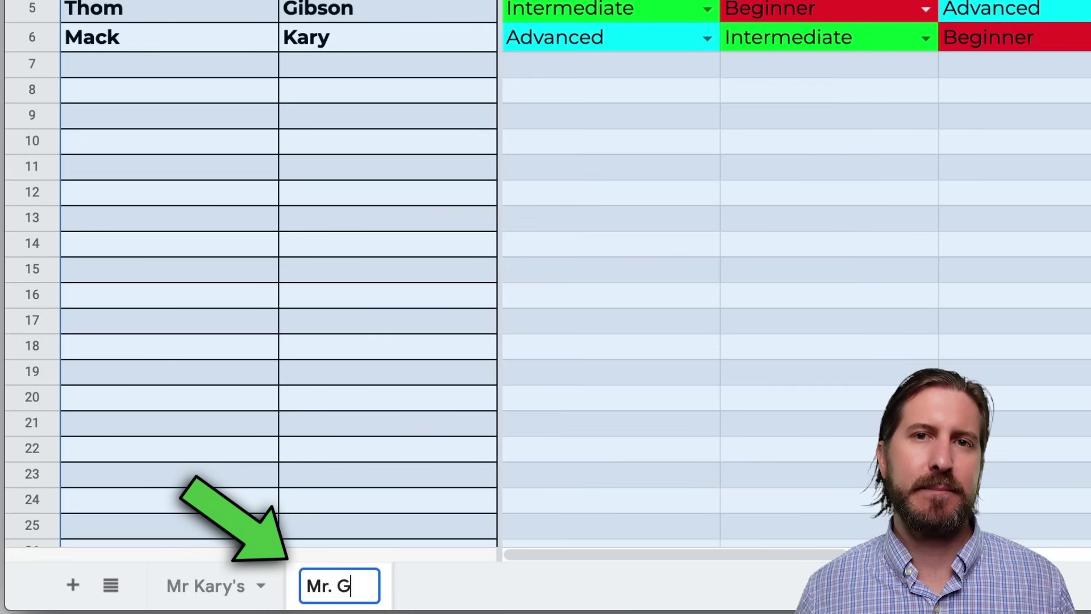
text(ibson's)
Name the copy Mr. Gibson's and clear its student data in A2:E6.
key(Return)
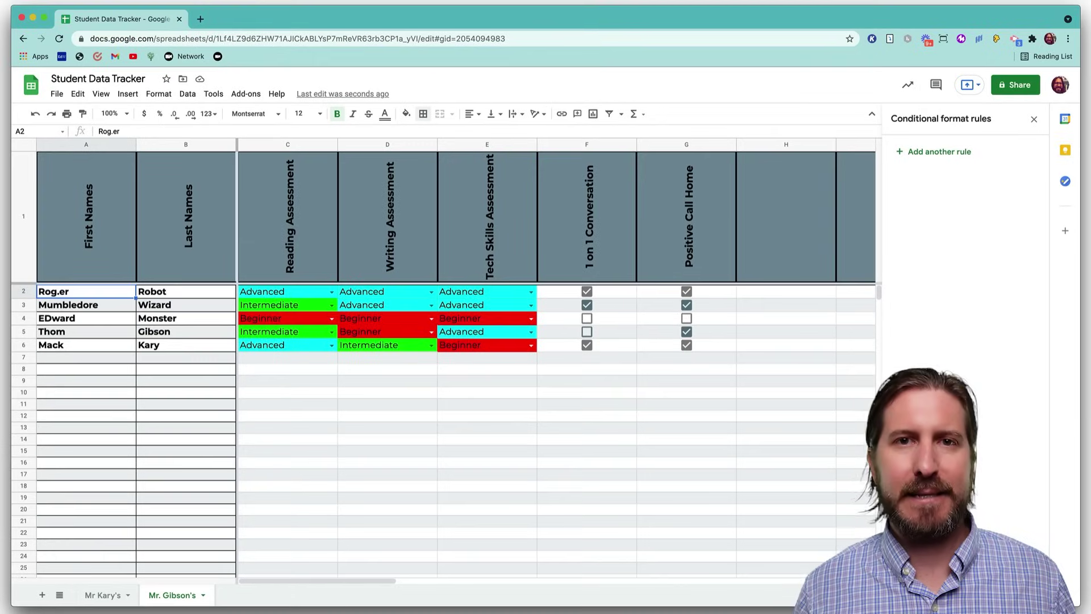
drag(86, 290, 487, 345)
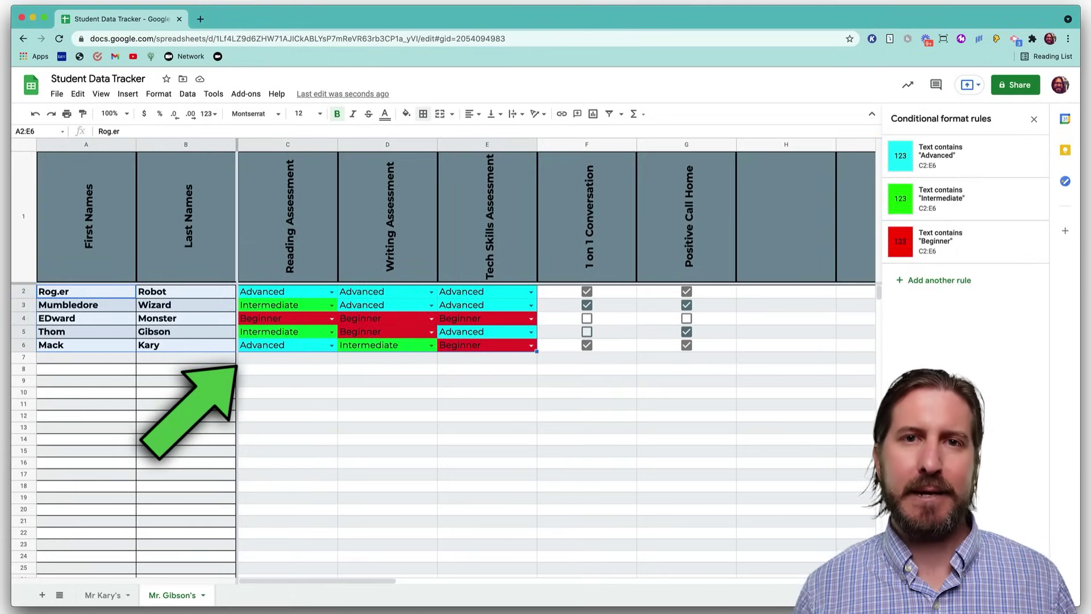
key(Delete)
click(586, 475)
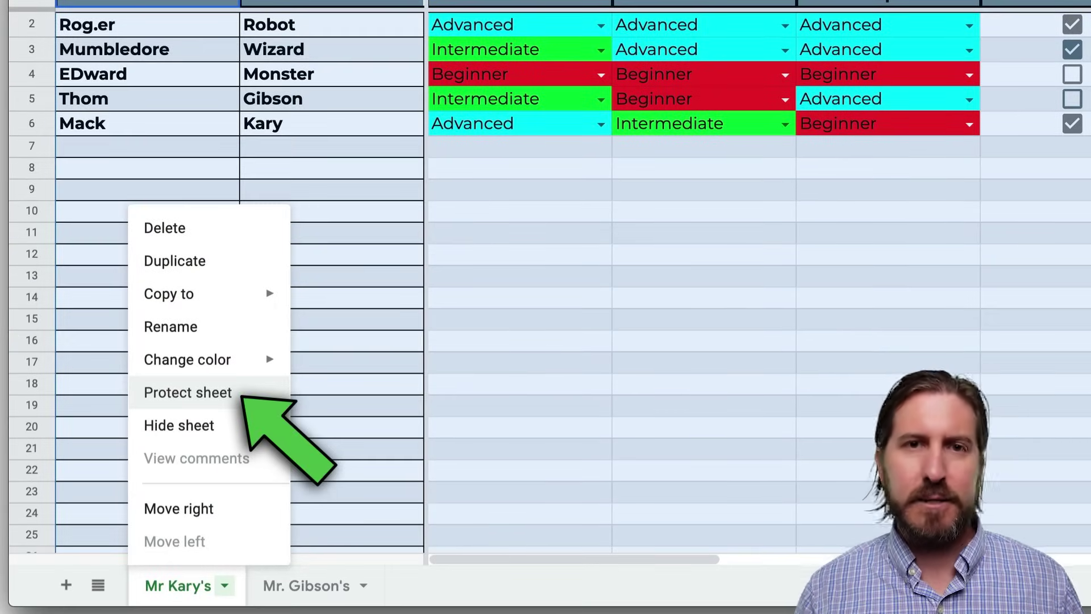
Protect the Mr Kary's tab so only the owner can edit it.
click(188, 392)
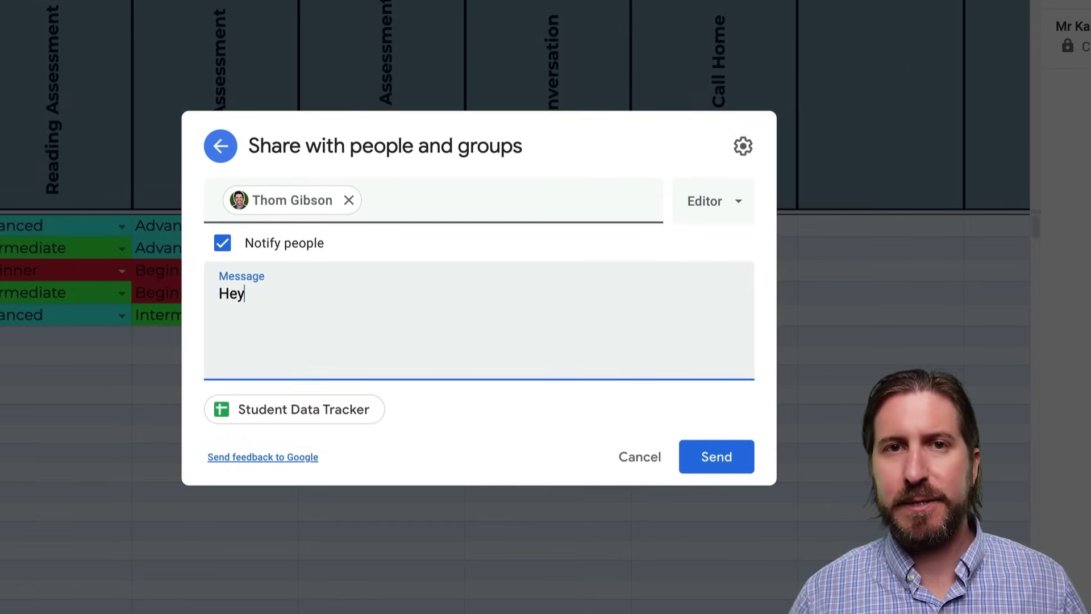
text(check out this data tracker I)
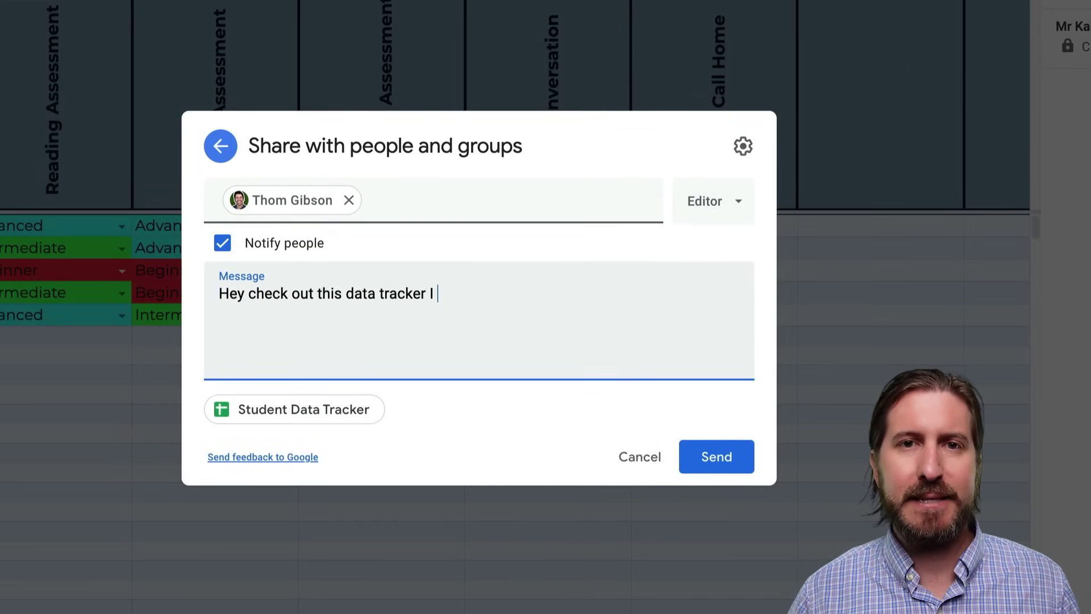
text( put together for our classes)
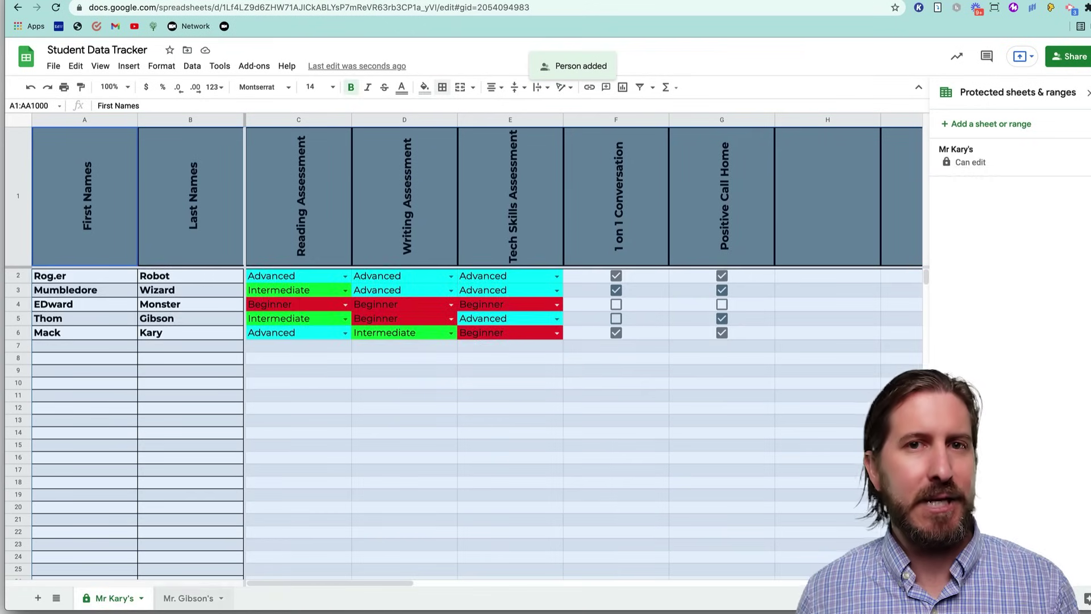
Switch to the Mr. Gibson's tab, then return to the Mr Kary's tab.
click(187, 597)
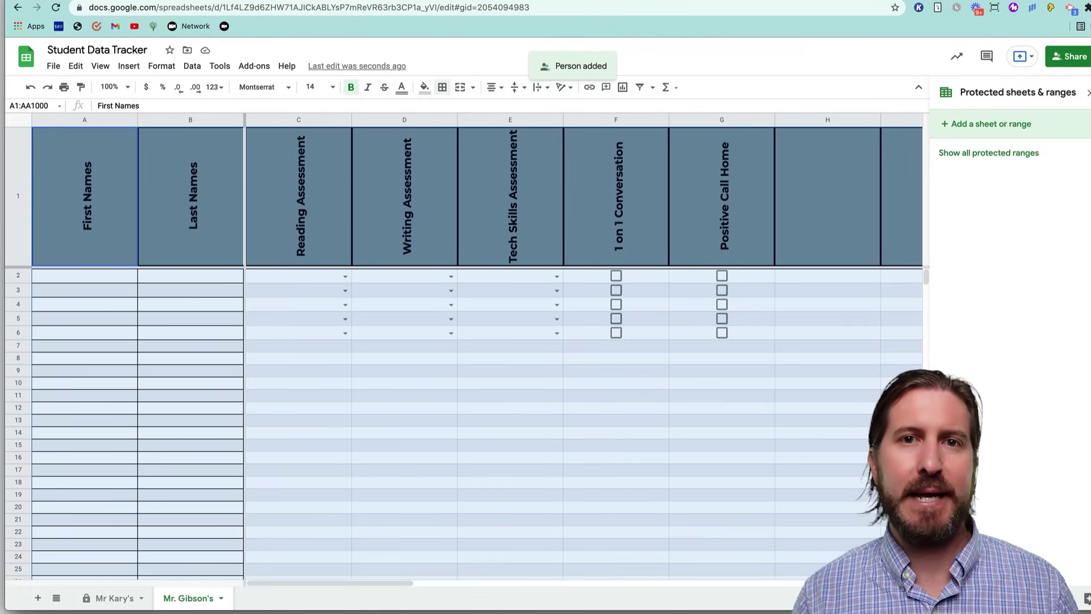
key(ctrl+shift+Page_Up)
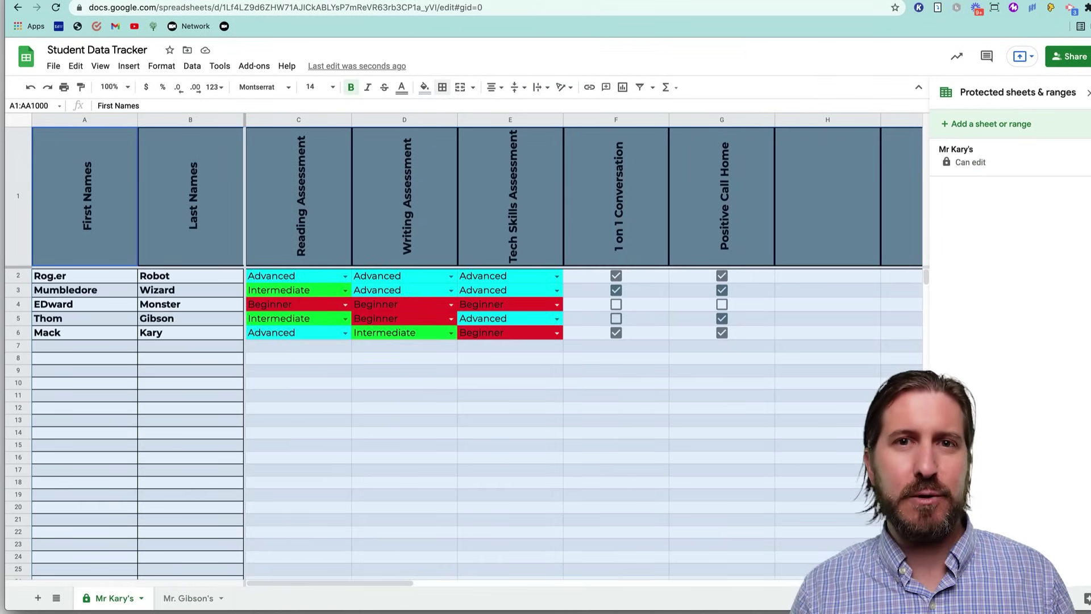